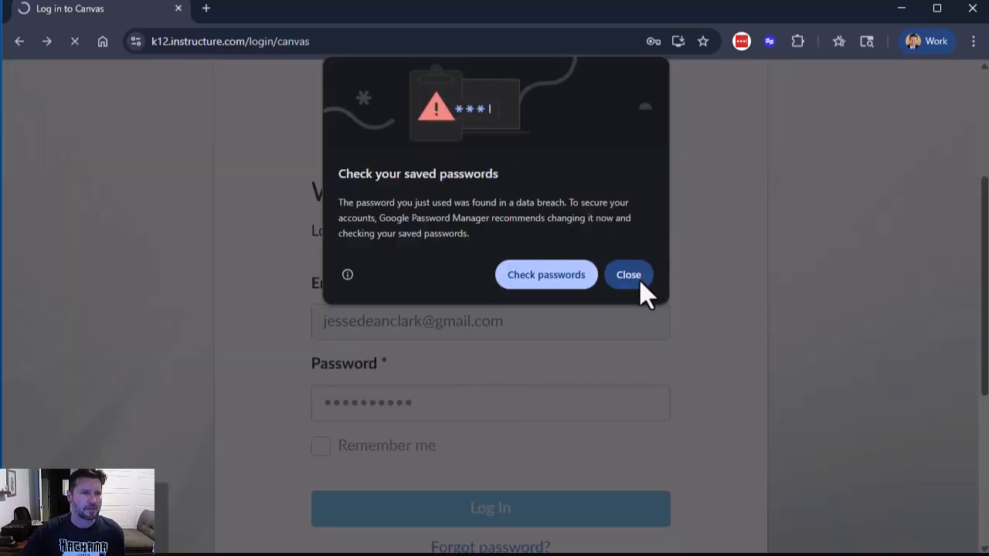
- Dismiss the saved-password warning and open the History course from the dashboard
click(635, 276)
scroll(588, 340, down, 2)
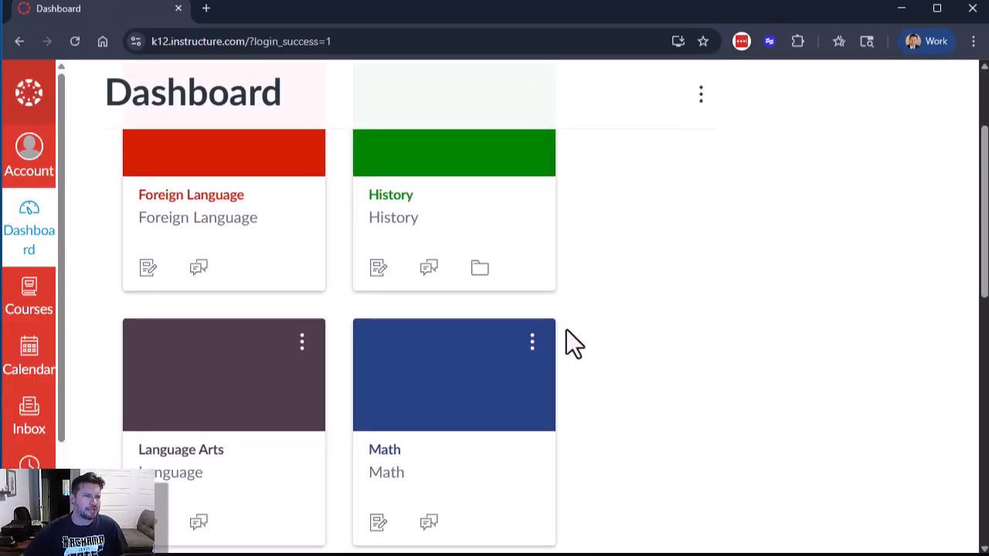
scroll(486, 332, down, 5)
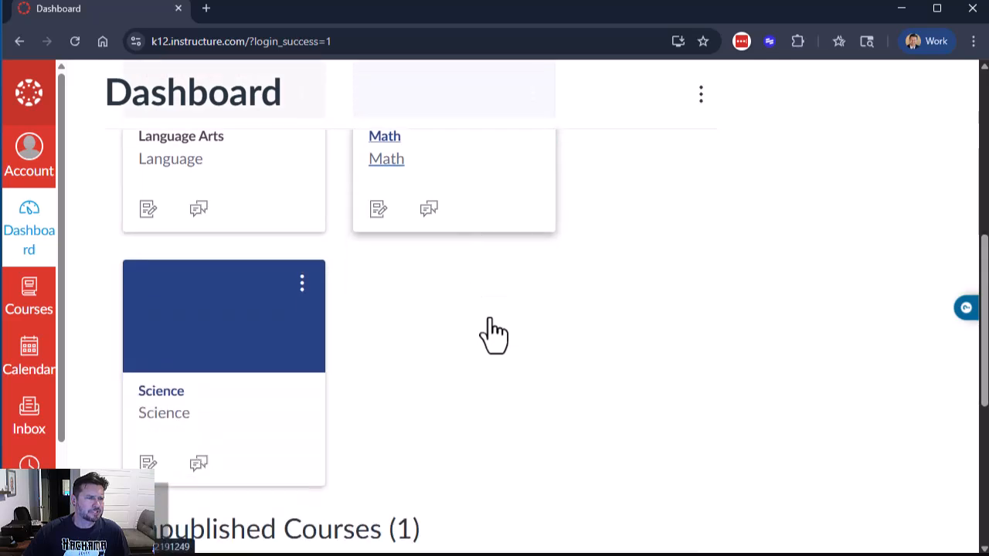
scroll(495, 332, up, 3)
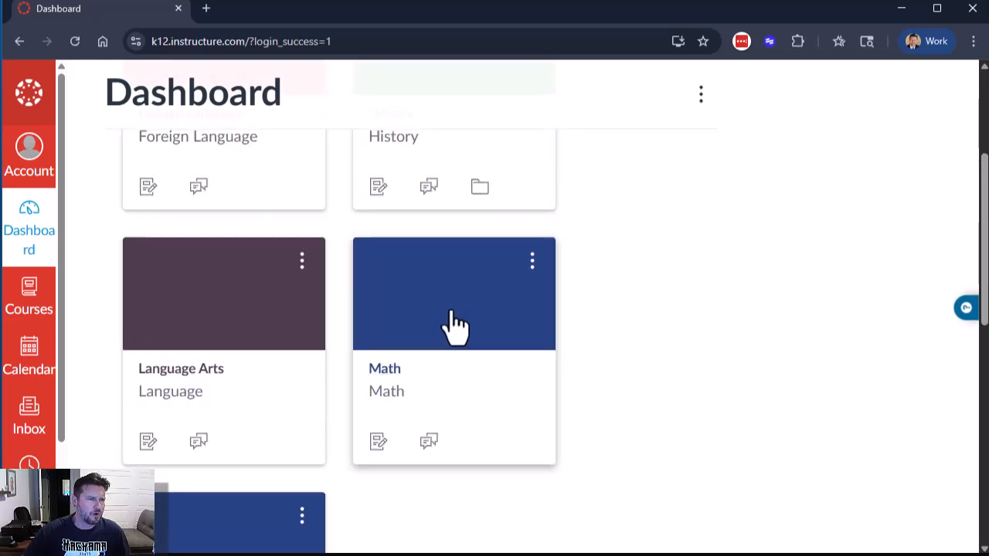
scroll(456, 326, up, 1)
scroll(456, 346, up, 1)
scroll(462, 347, down, 2)
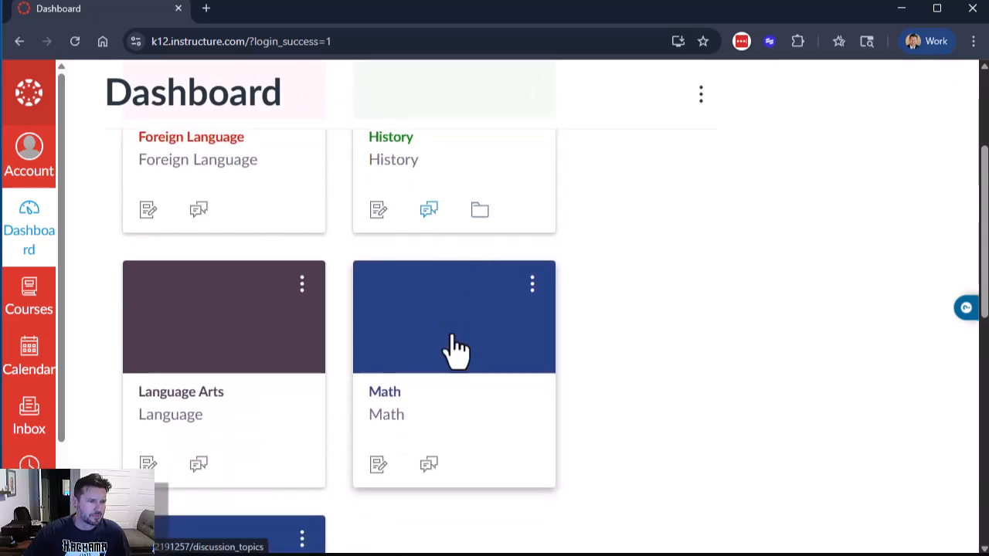
scroll(453, 347, up, 3)
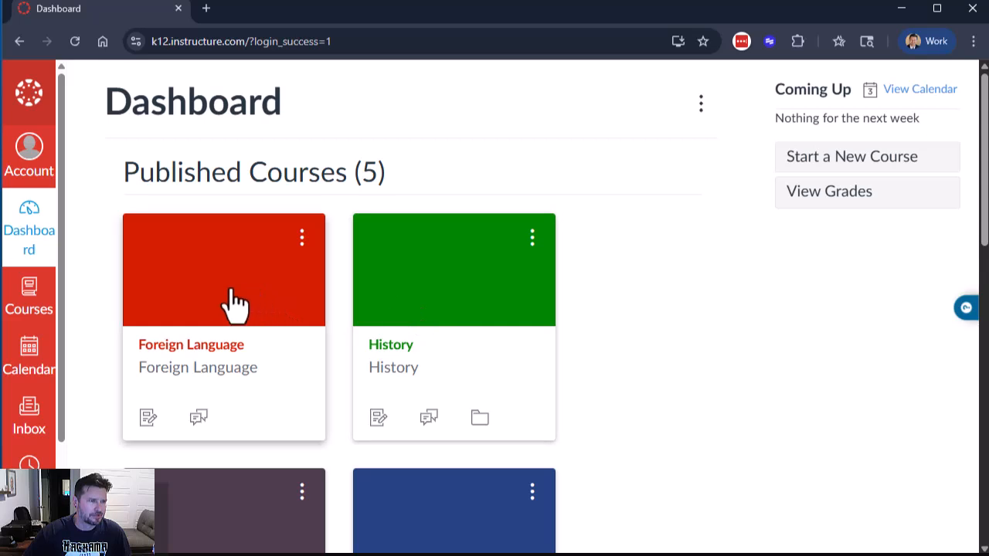
click(516, 293)
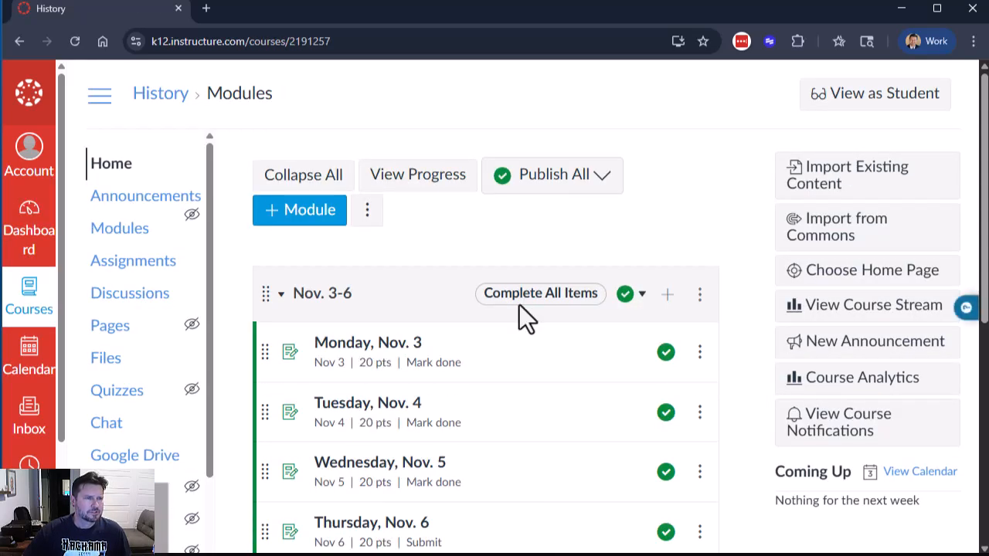
- Look over the weekly modules of the History course and switch to Student View
scroll(581, 301, down, 5)
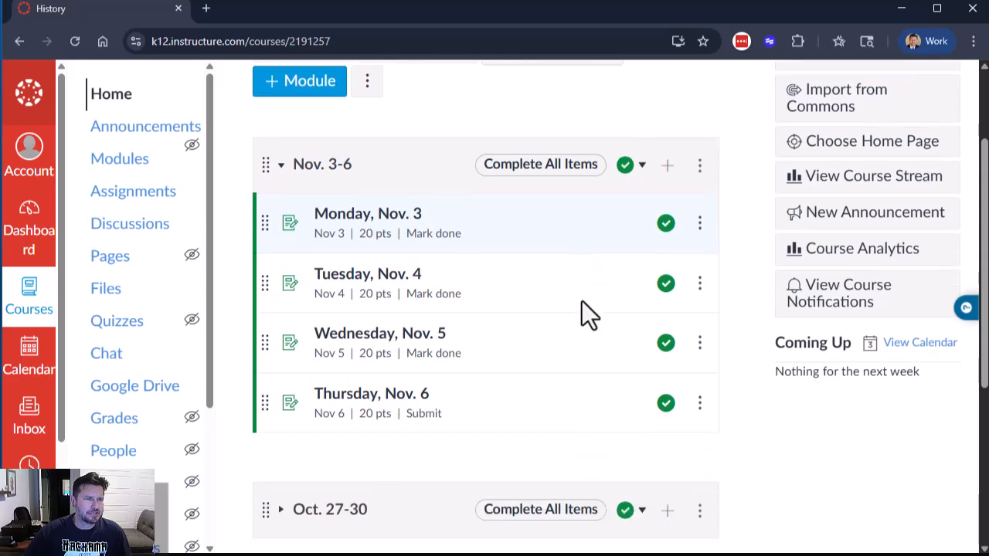
scroll(581, 302, up, 5)
scroll(486, 301, down, 5)
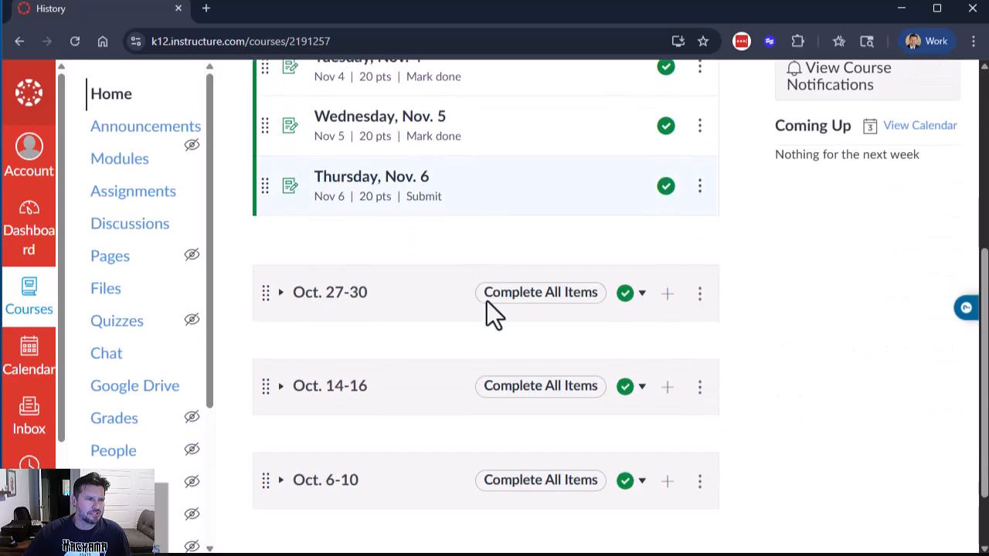
scroll(490, 314, up, 5)
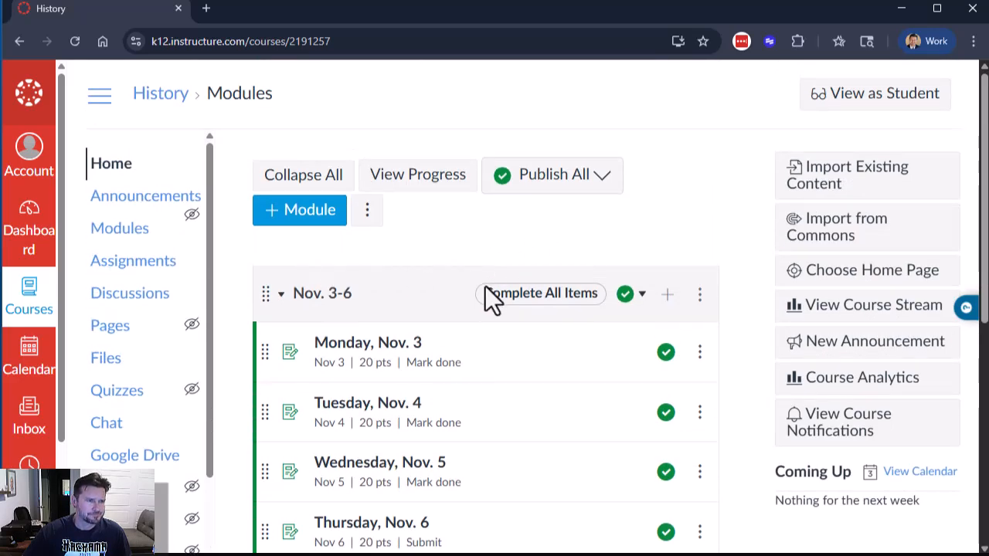
scroll(539, 262, down, 3)
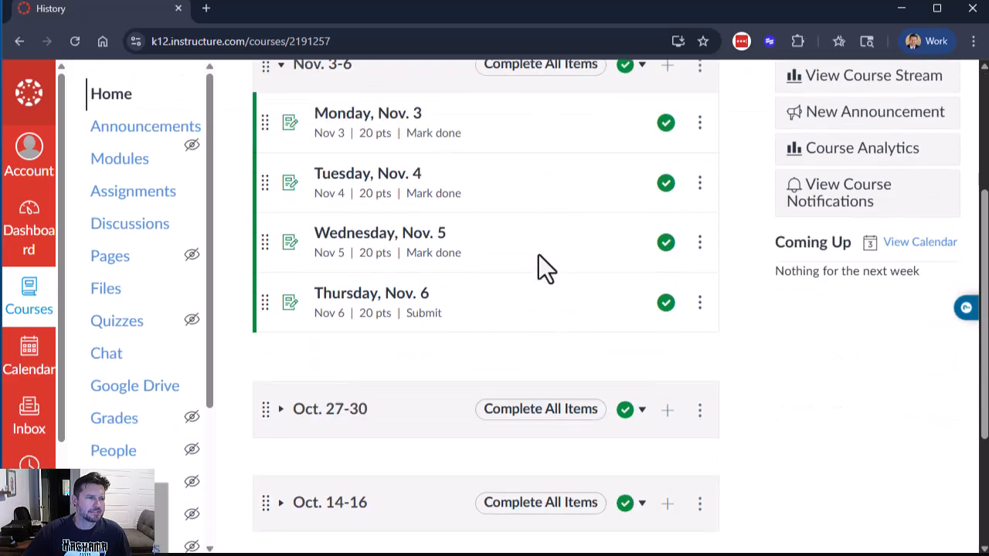
scroll(539, 263, up, 3)
click(858, 104)
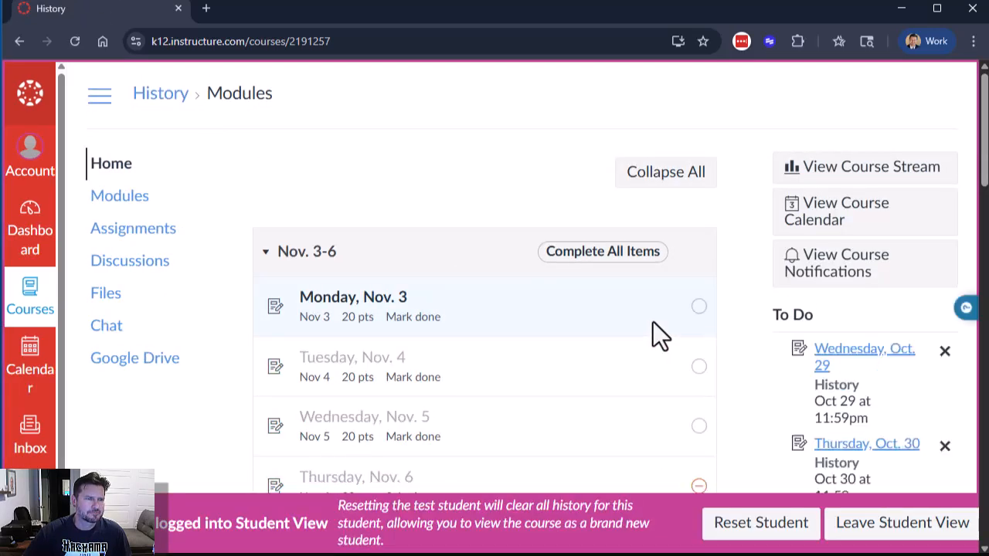
- Open the Monday, Nov. 3 assignment as the test student and mark it as done
scroll(653, 322, down, 1)
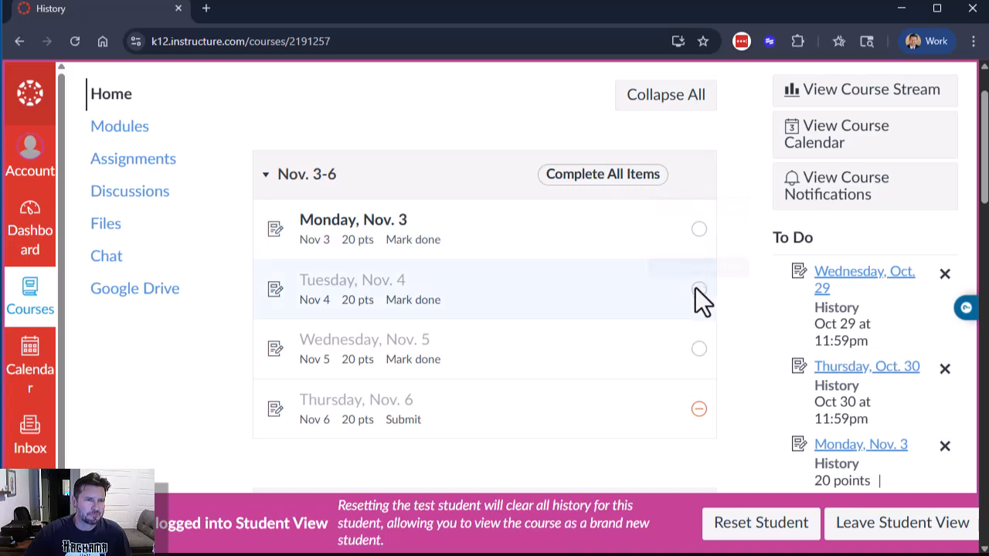
click(380, 234)
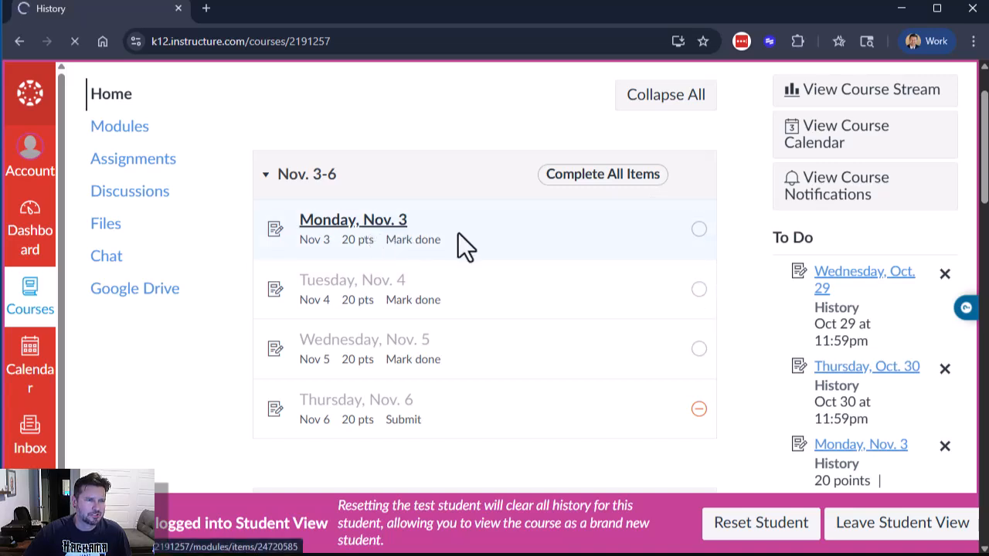
scroll(773, 301, down, 2)
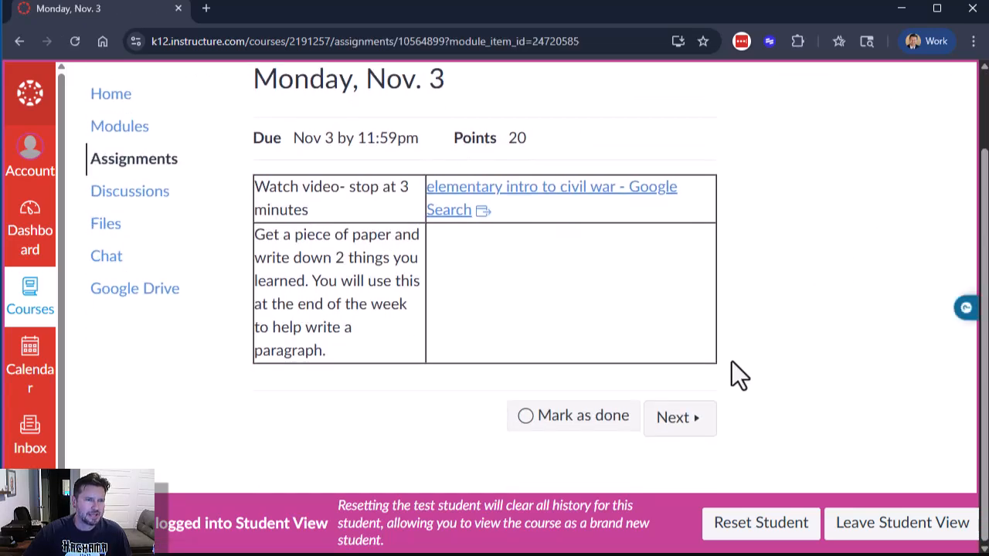
click(577, 422)
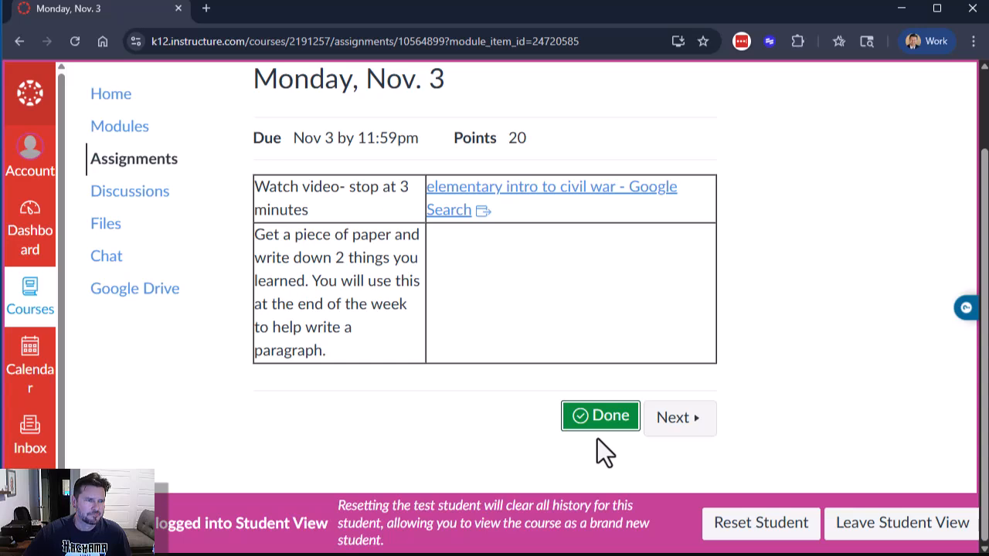
- Review the student's progress through the Nov. 3-6 module in the course's module list and collapse that module
click(121, 130)
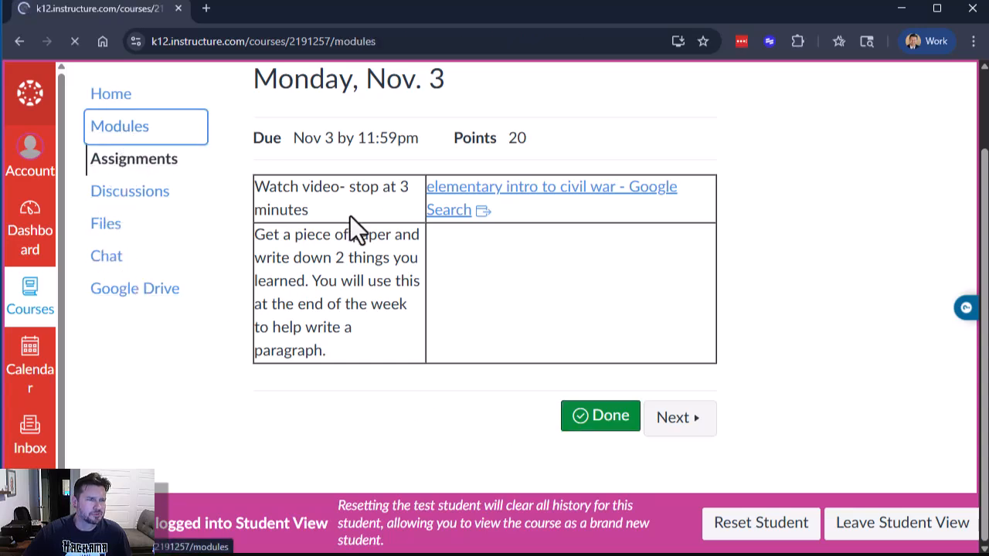
scroll(417, 305, down, 1)
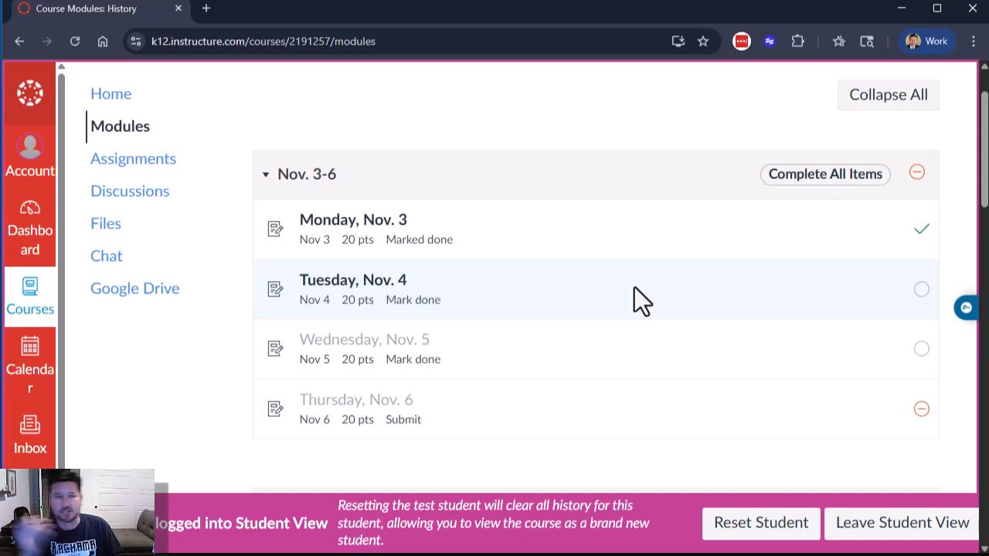
scroll(148, 207, up, 1)
click(129, 199)
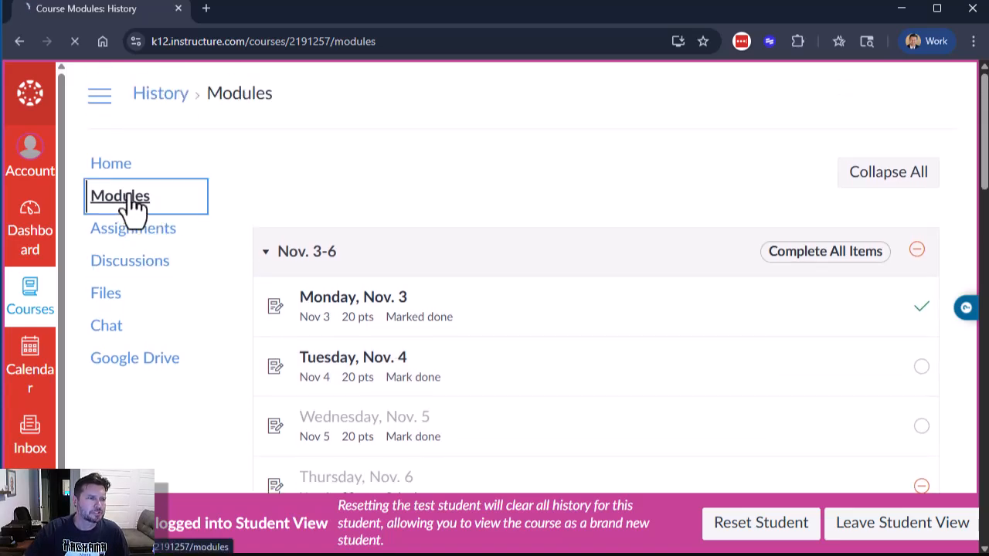
click(264, 261)
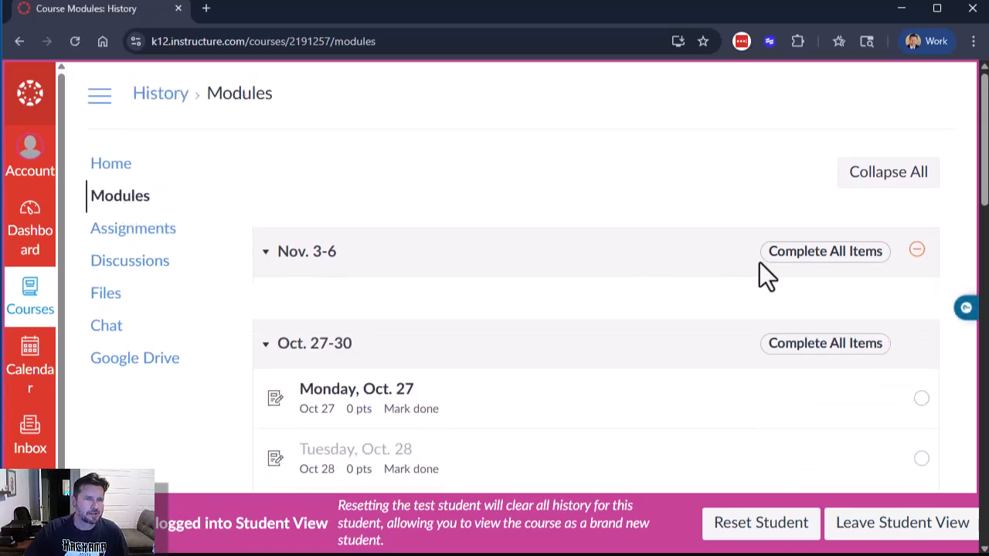
- Leave Student View and unpublish the Nov. 3-6 module together with all its items
click(874, 534)
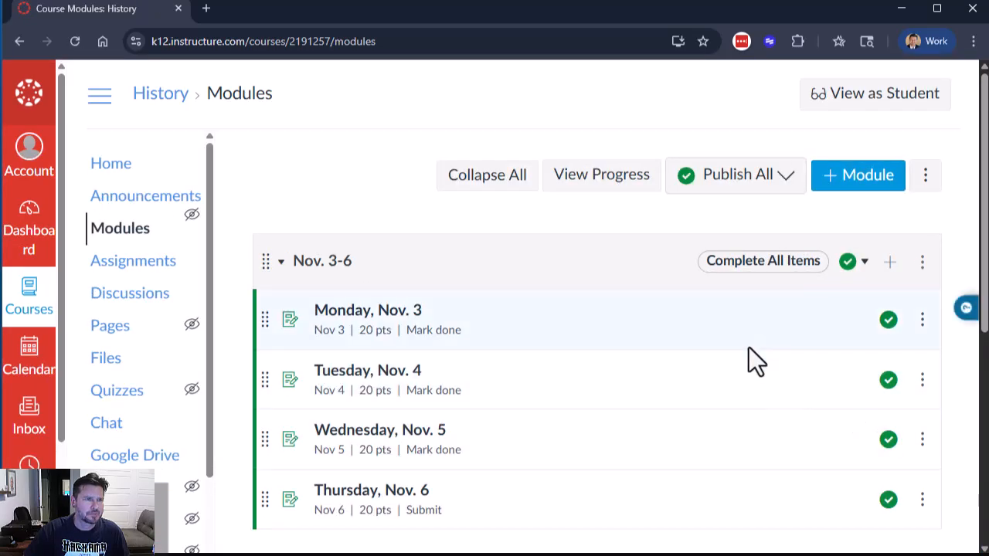
click(857, 267)
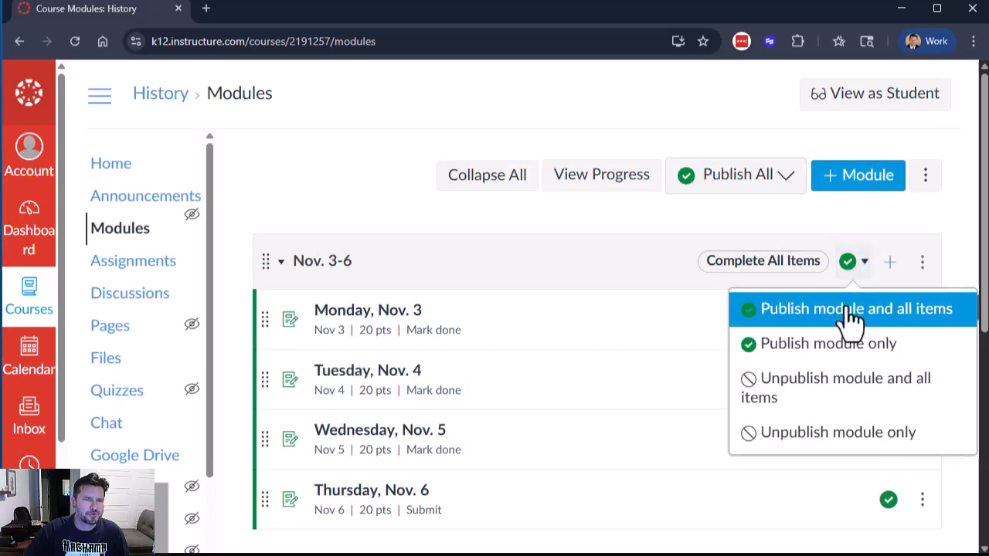
click(808, 344)
click(860, 268)
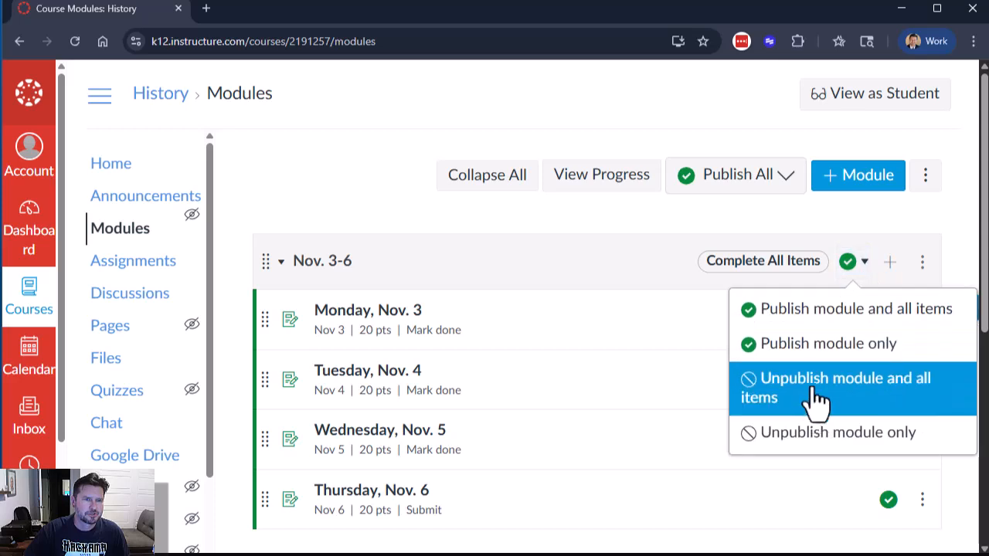
click(811, 383)
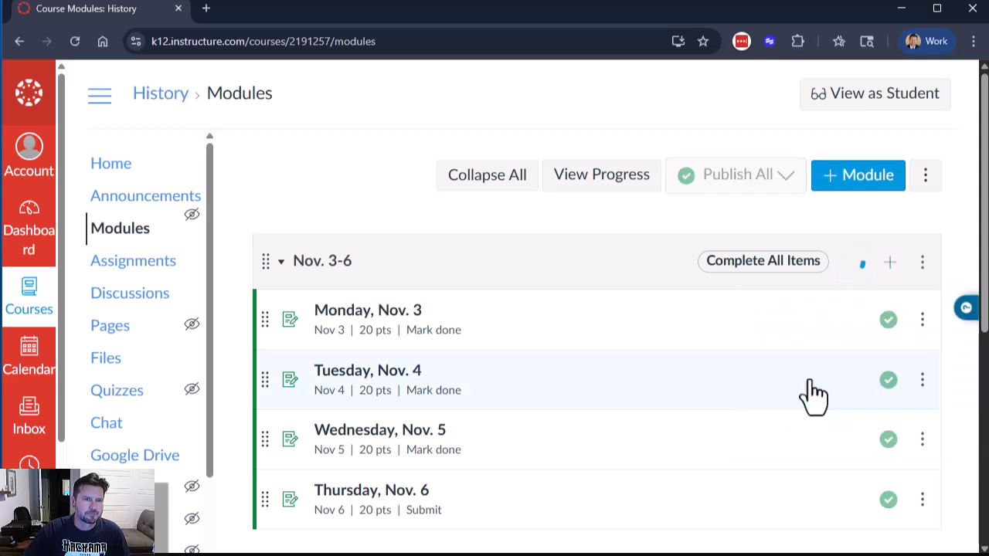
click(298, 278)
- Unpublish the older Oct. 27-30, Oct. 14-16 and Oct. 6-10 modules
click(866, 360)
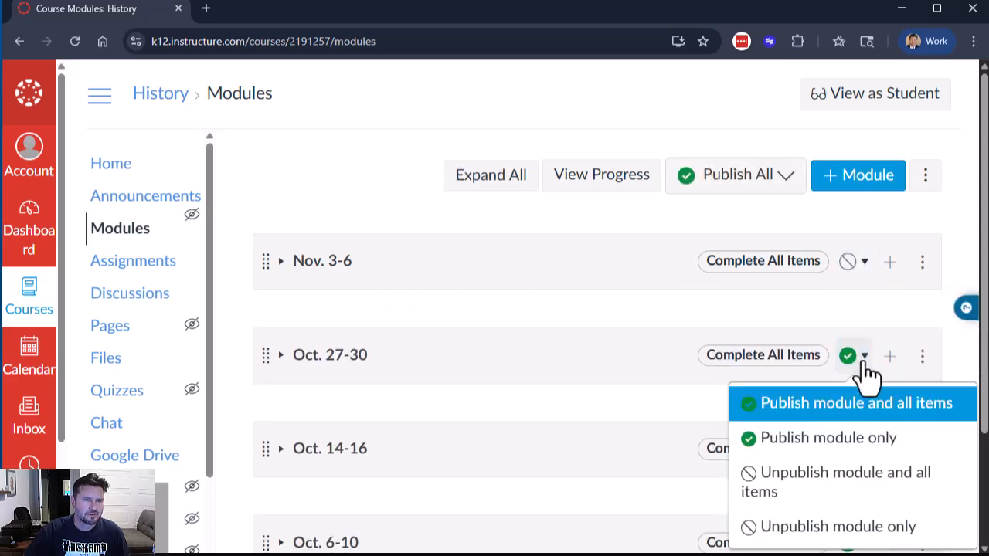
click(753, 497)
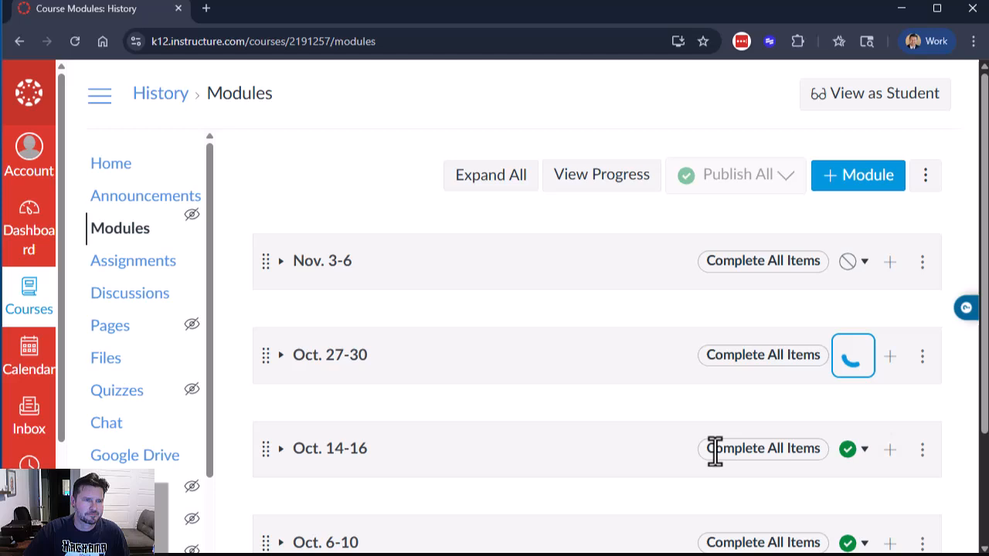
click(867, 454)
click(854, 412)
scroll(857, 425, down, 2)
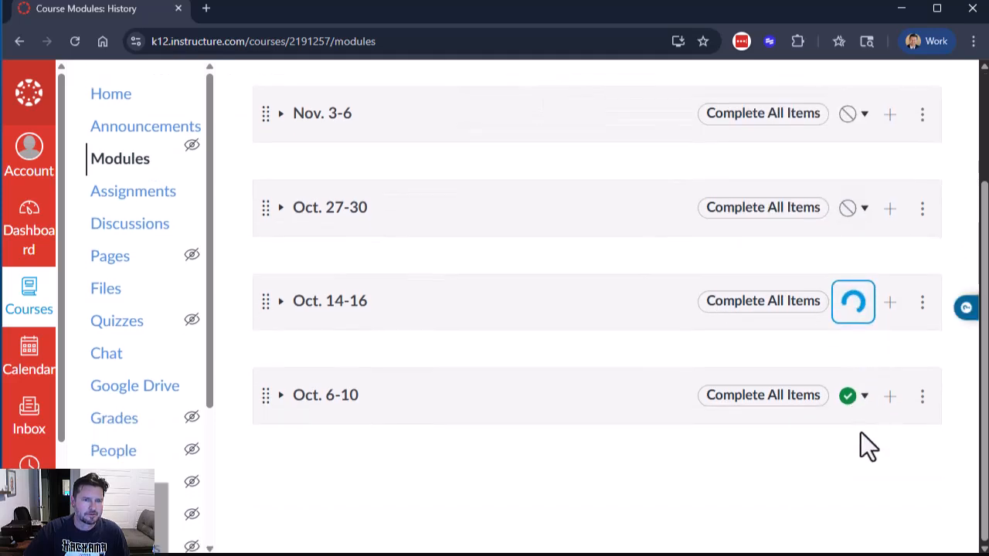
click(864, 396)
click(851, 290)
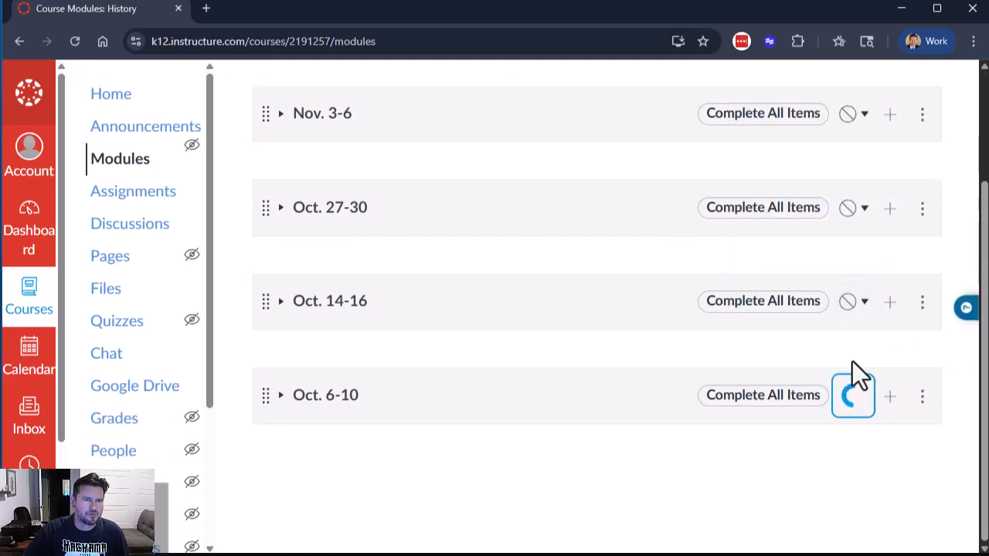
- Check how the History home page appears to students in Student View and return to the teacher view
scroll(835, 382, up, 2)
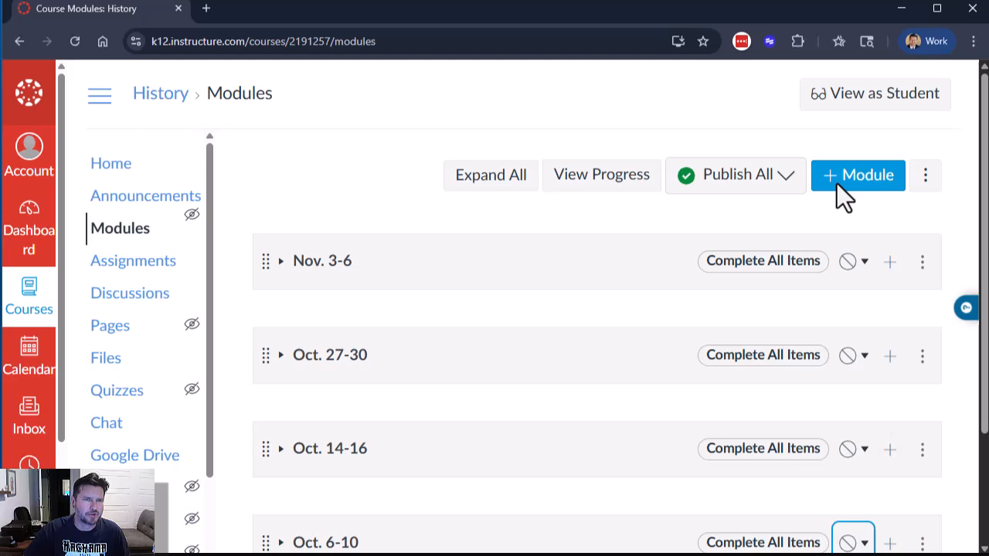
click(854, 96)
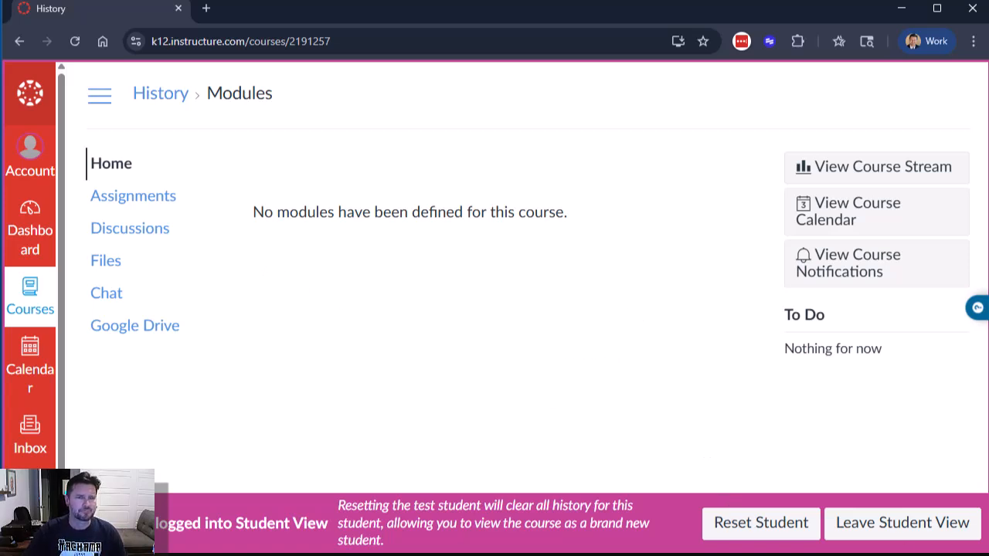
click(911, 526)
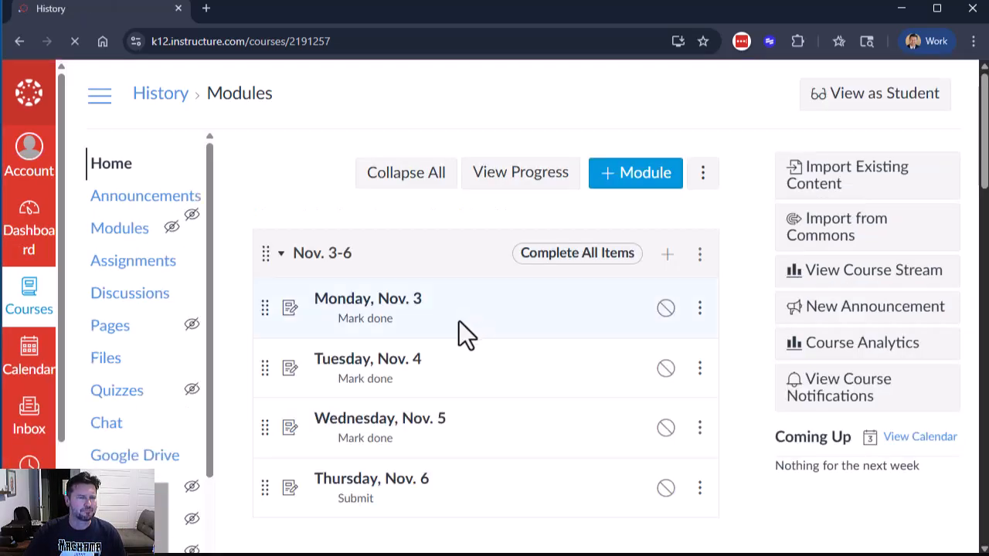
- Add a new module named "Nov. 10-14" to the History course
click(700, 186)
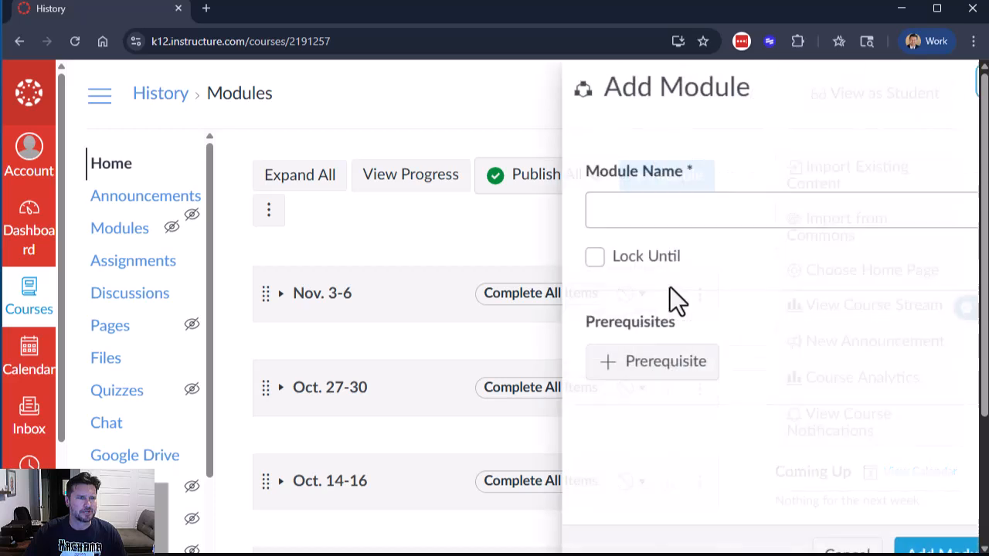
click(638, 213)
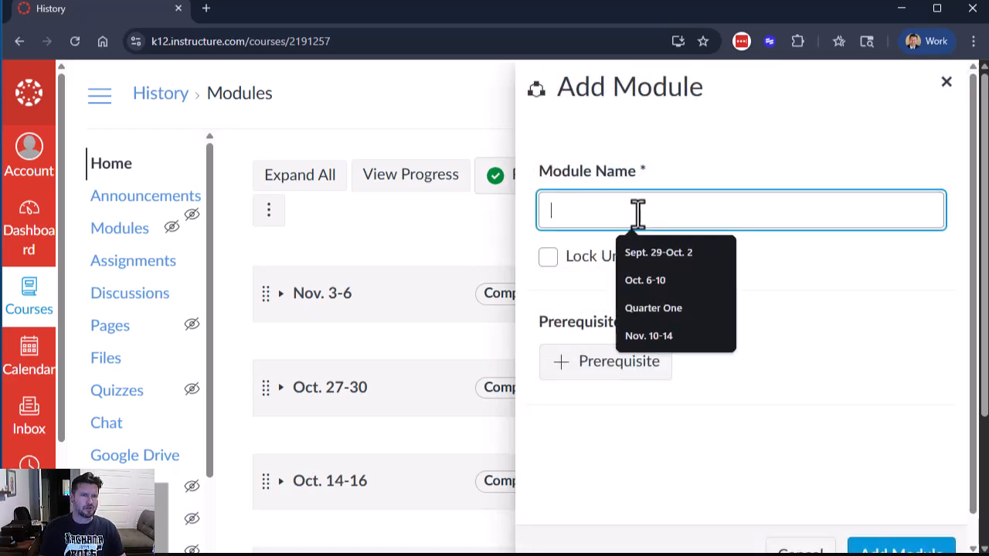
click(690, 335)
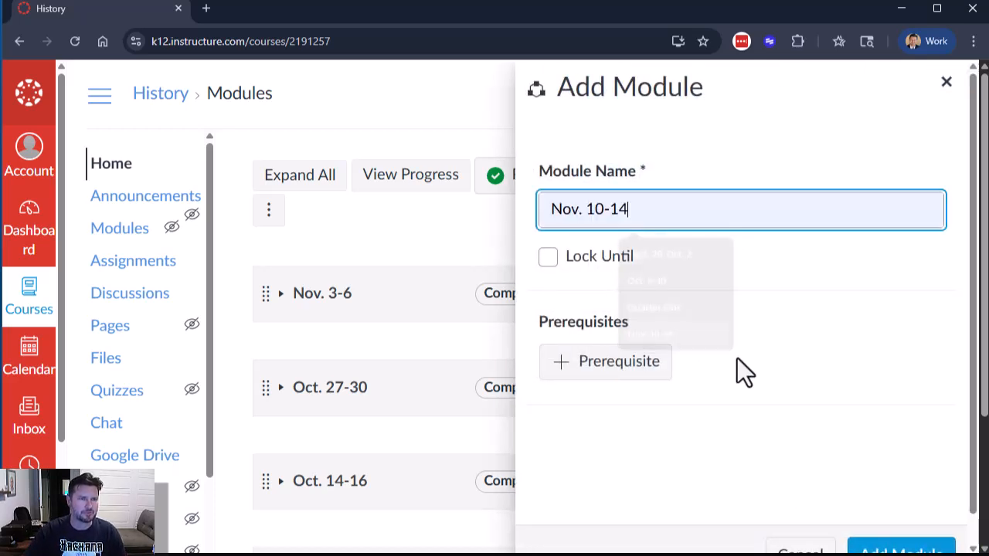
scroll(842, 394, down, 1)
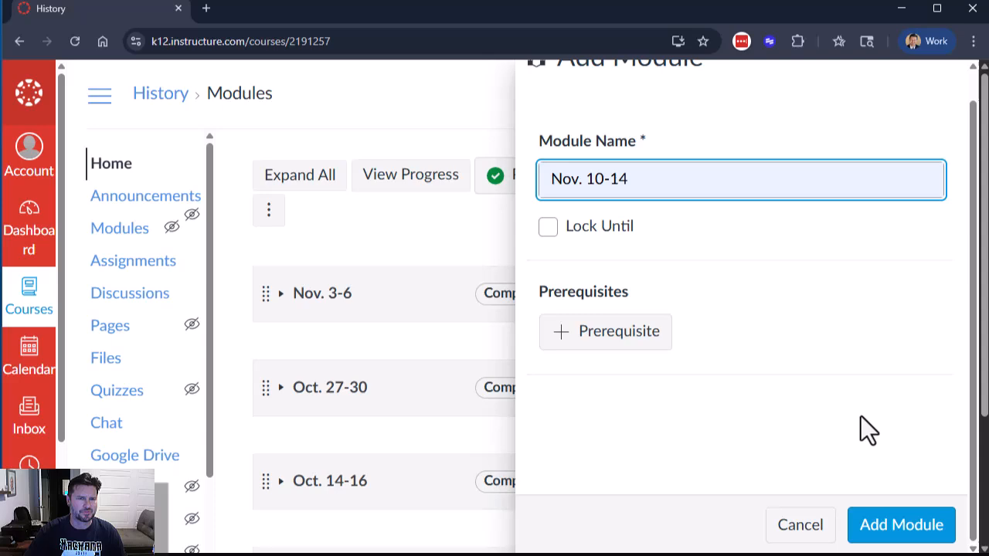
click(914, 528)
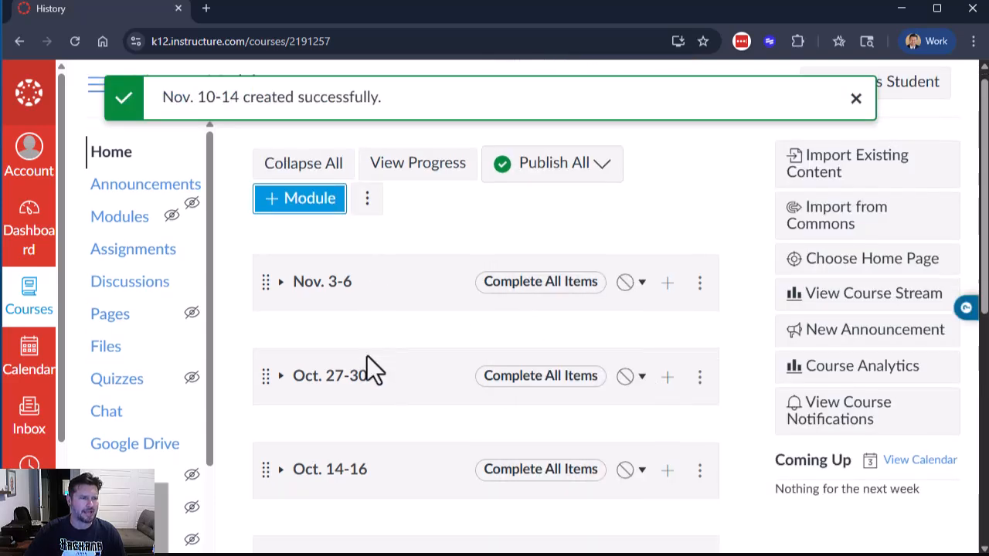
- Move the Nov. 10-14 module to the top of the module list and create an assignment named "Monday" in it
scroll(324, 433, down, 4)
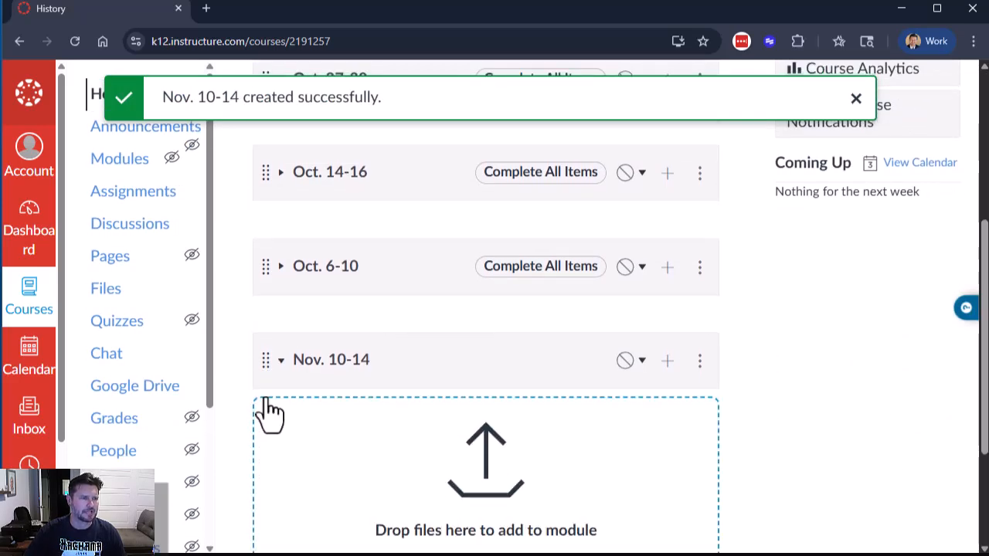
drag(265, 358, 427, 281)
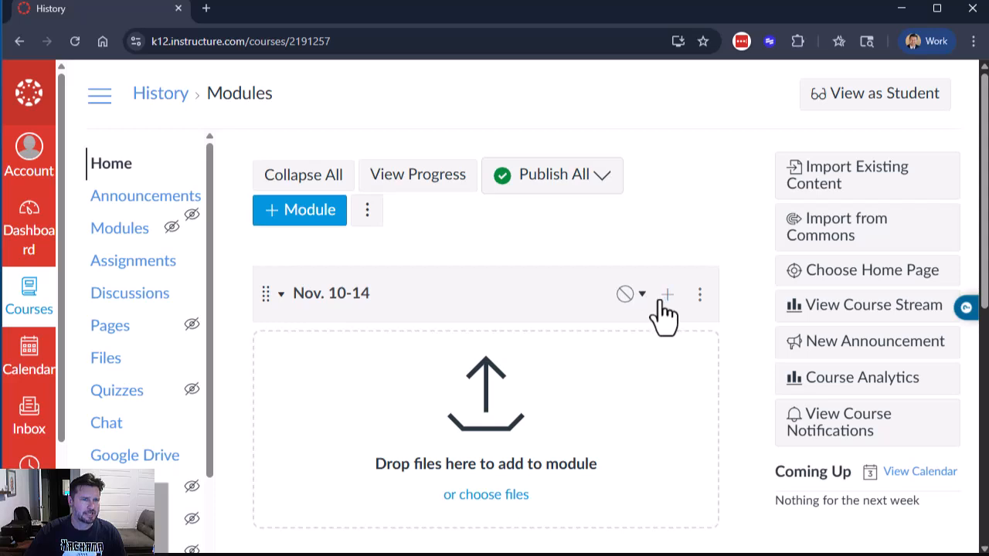
click(666, 296)
click(292, 267)
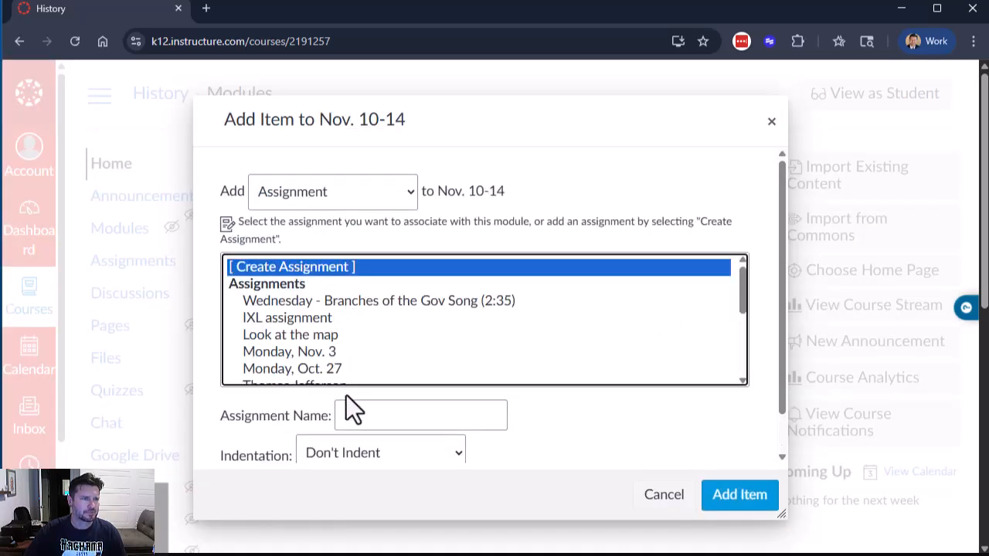
click(357, 421)
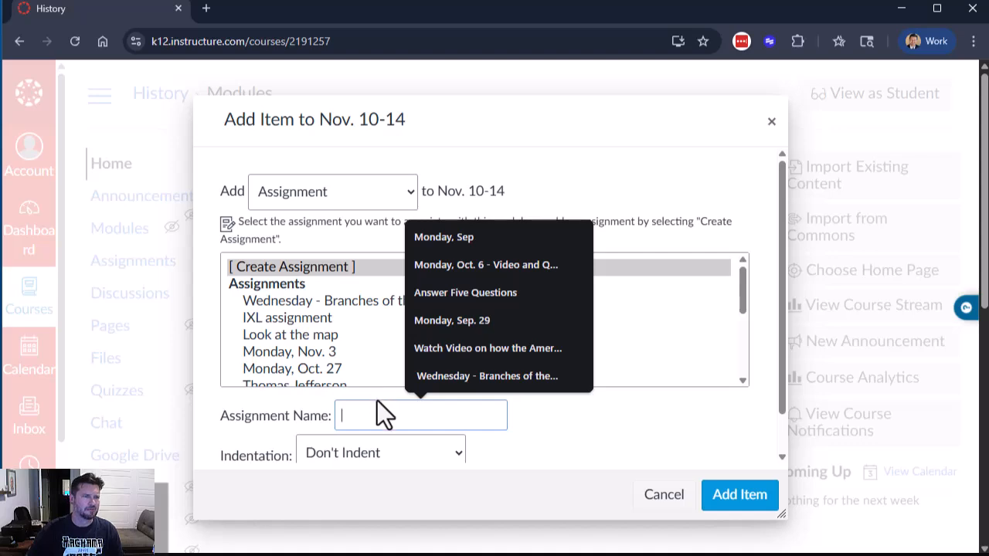
text(Mo)
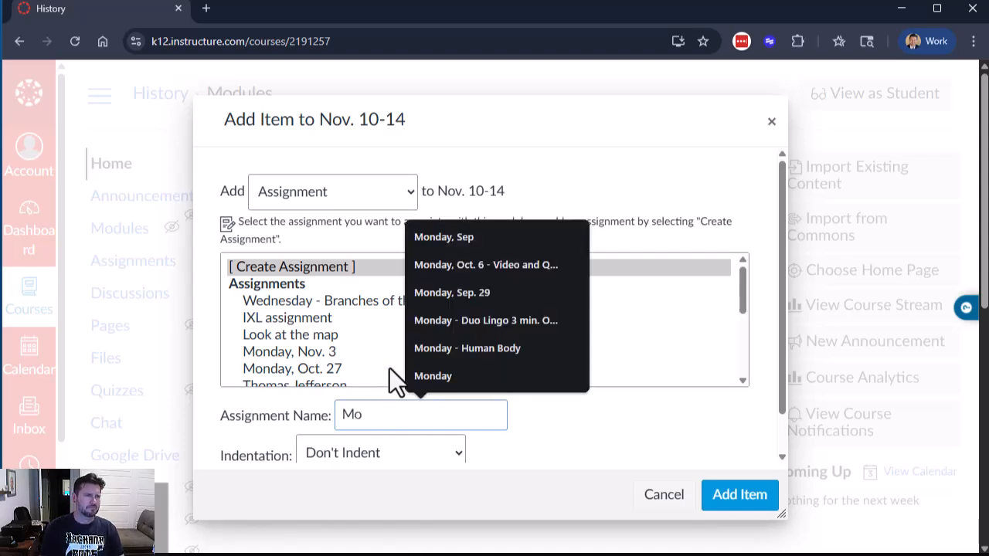
key(BackSpace)
text(onday)
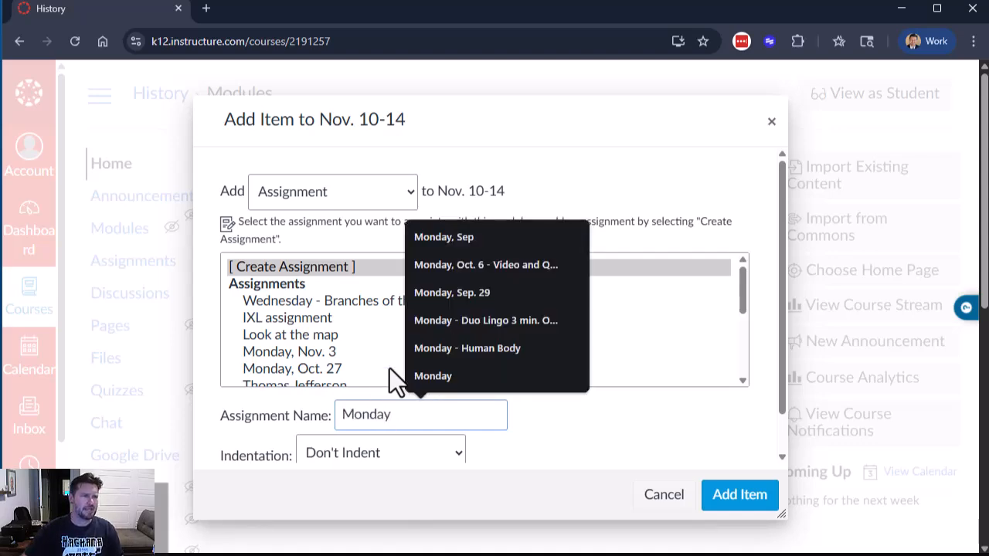
click(738, 502)
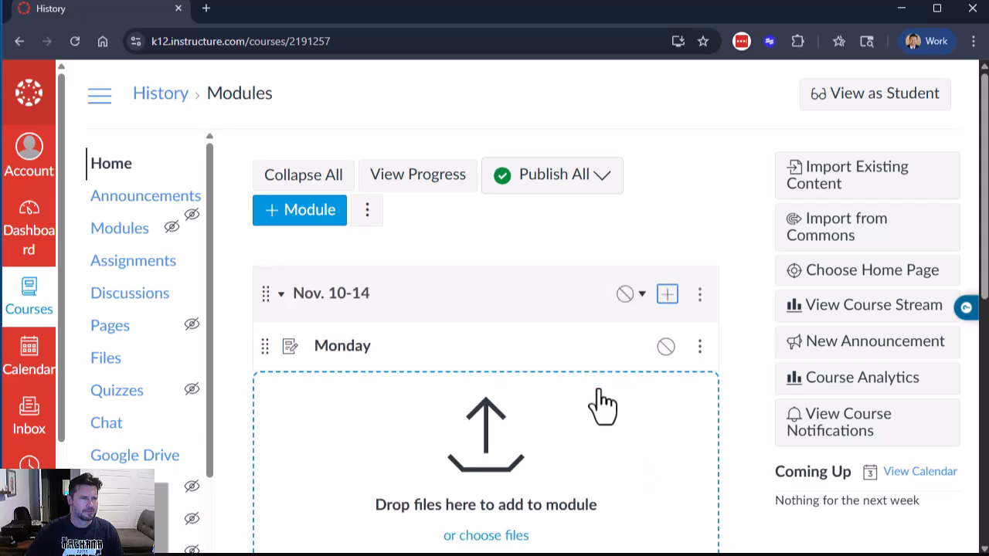
- Create a new assignment named "Tuesday" in the Nov. 10-14 module
click(667, 300)
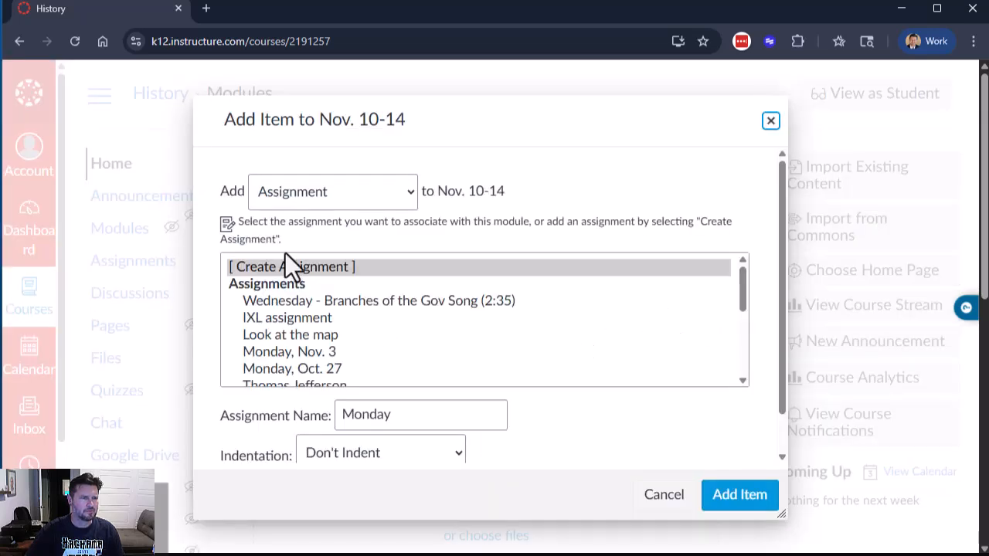
double_click(372, 415)
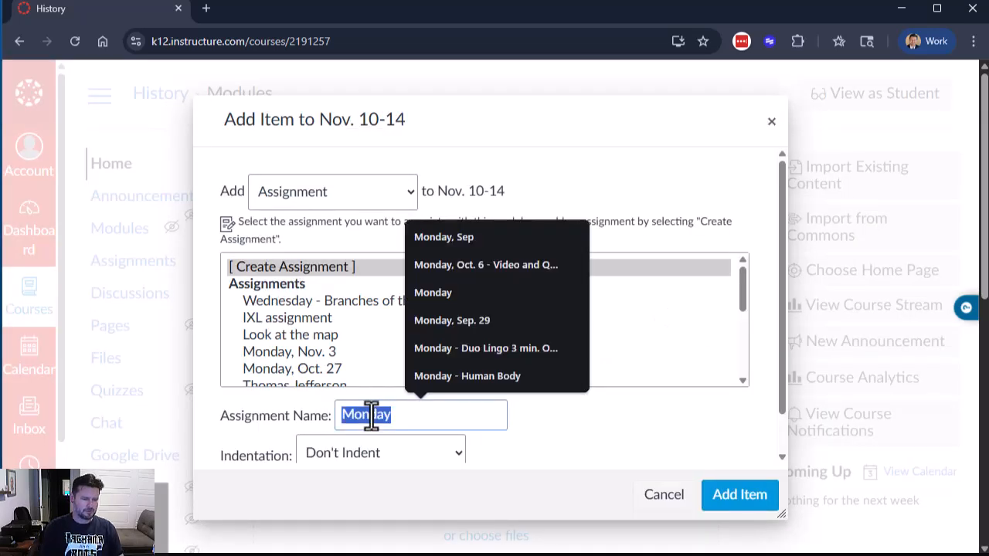
text(Tues)
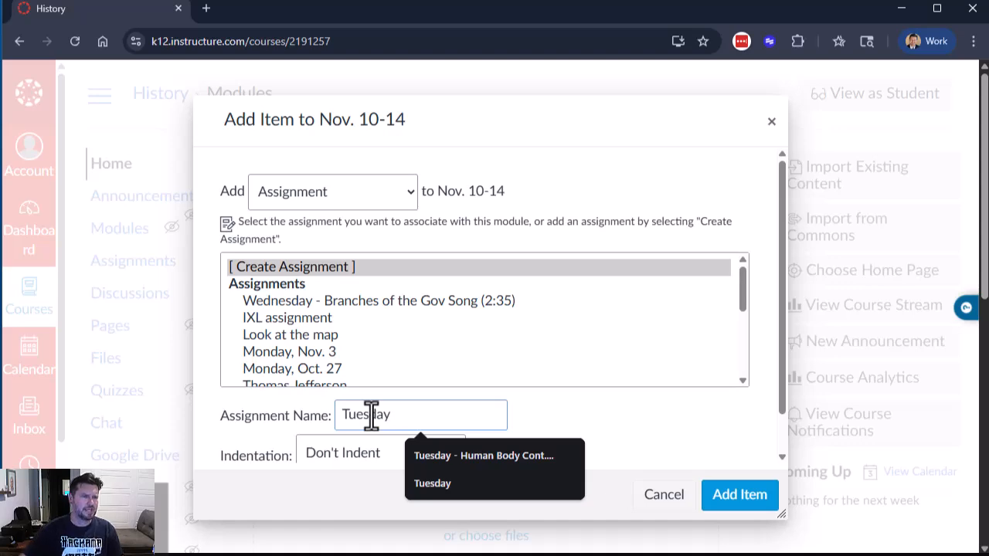
text(day)
click(466, 483)
click(739, 495)
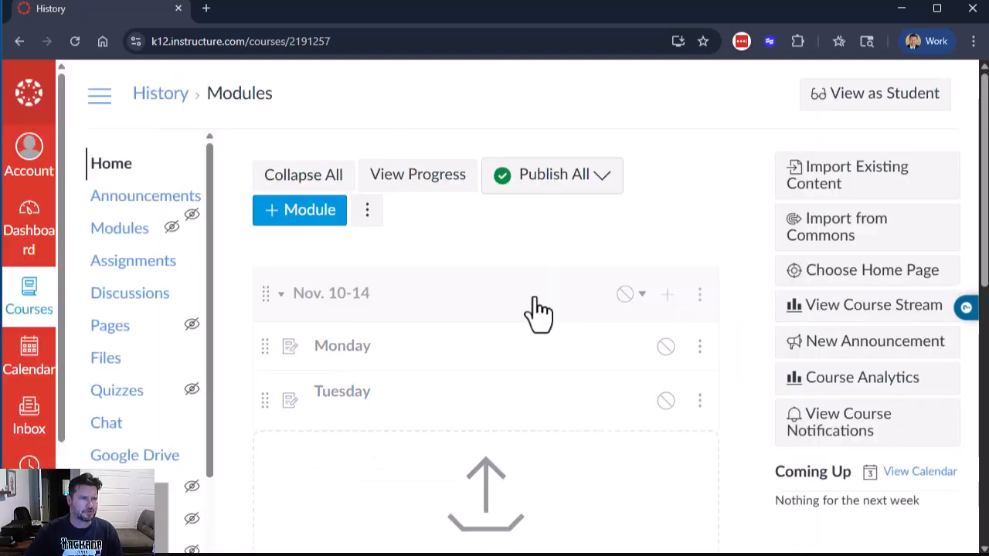
- Create a new assignment named "Wednesday" in the Nov. 10-14 module
click(667, 294)
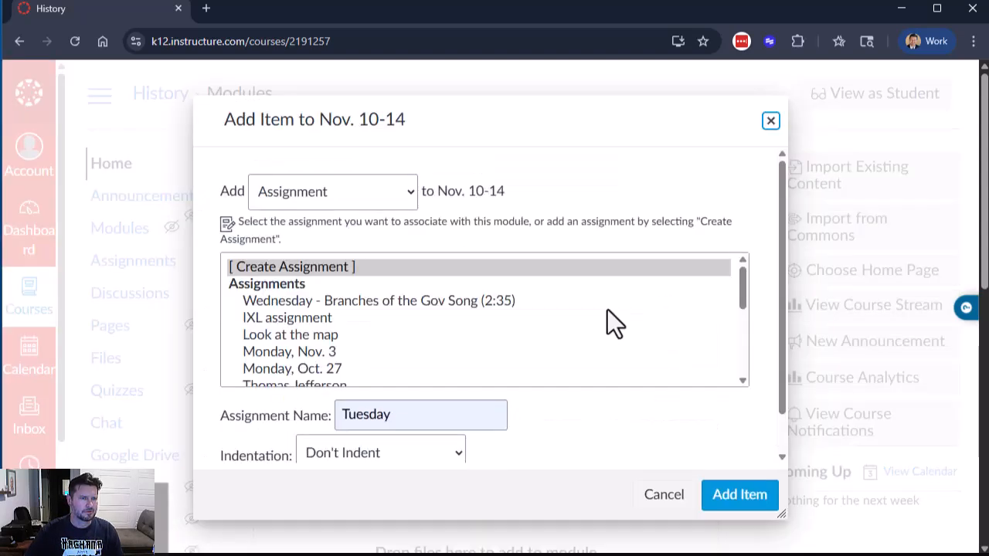
double_click(387, 414)
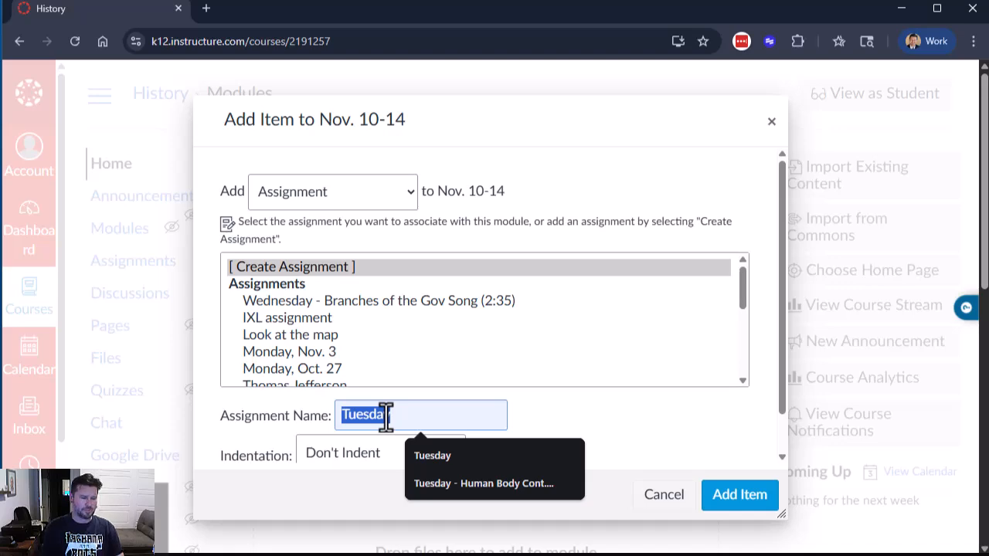
text(Wednesday)
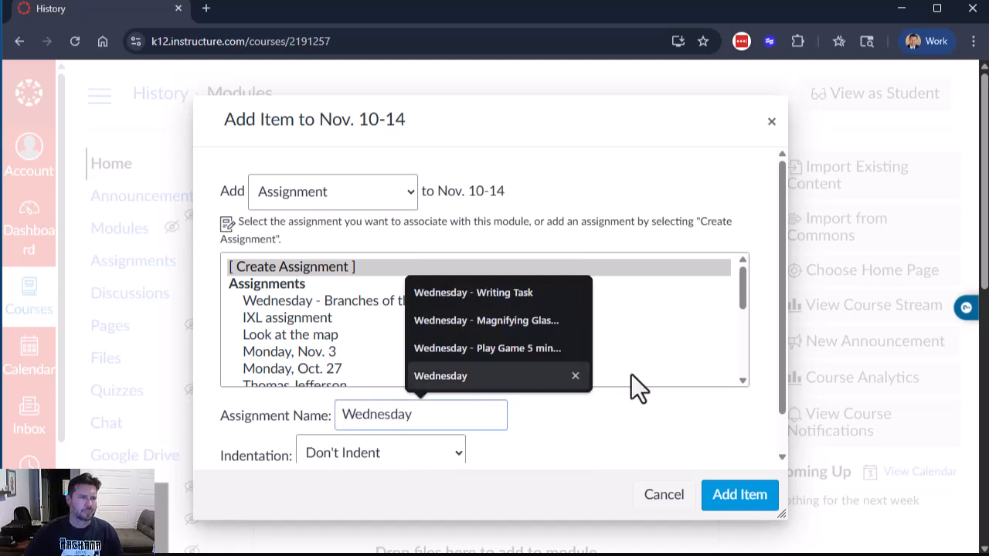
click(719, 498)
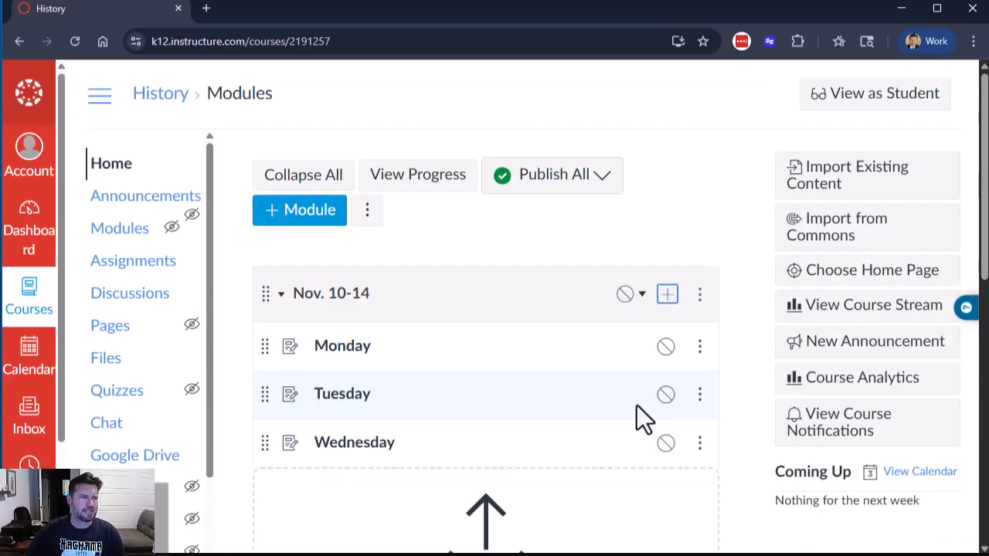
- Create a page named "Watch Video" in the Nov. 10-14 module and place it above the Monday assignment
click(667, 295)
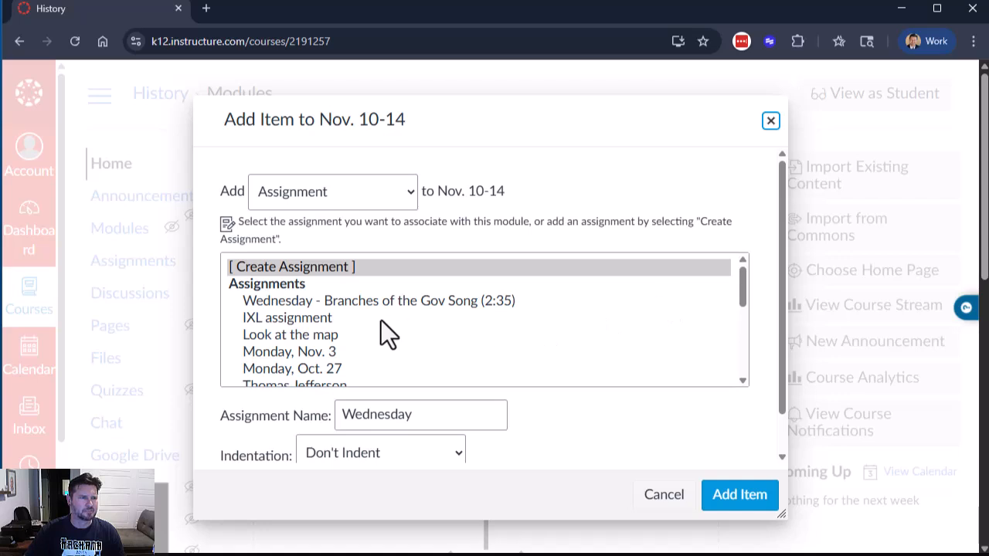
click(314, 203)
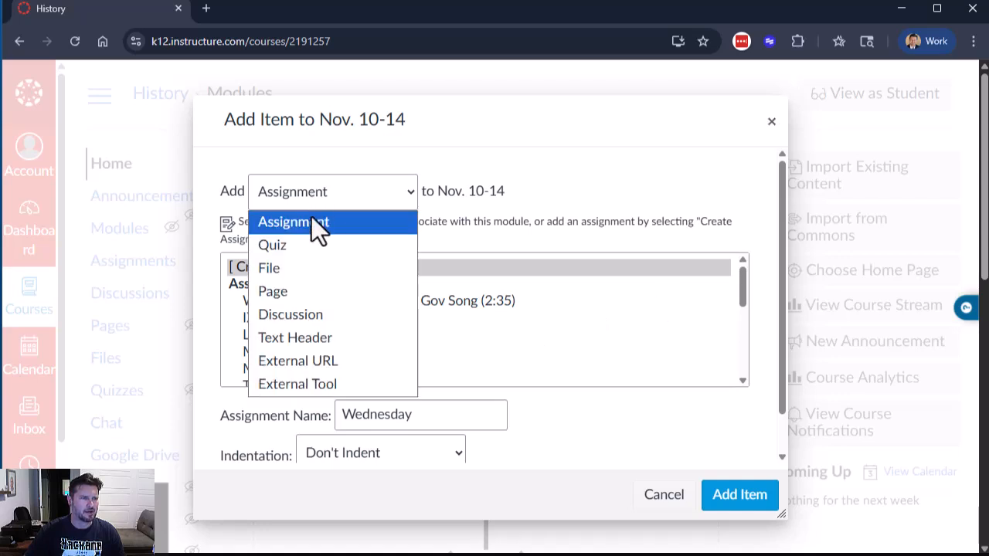
click(298, 291)
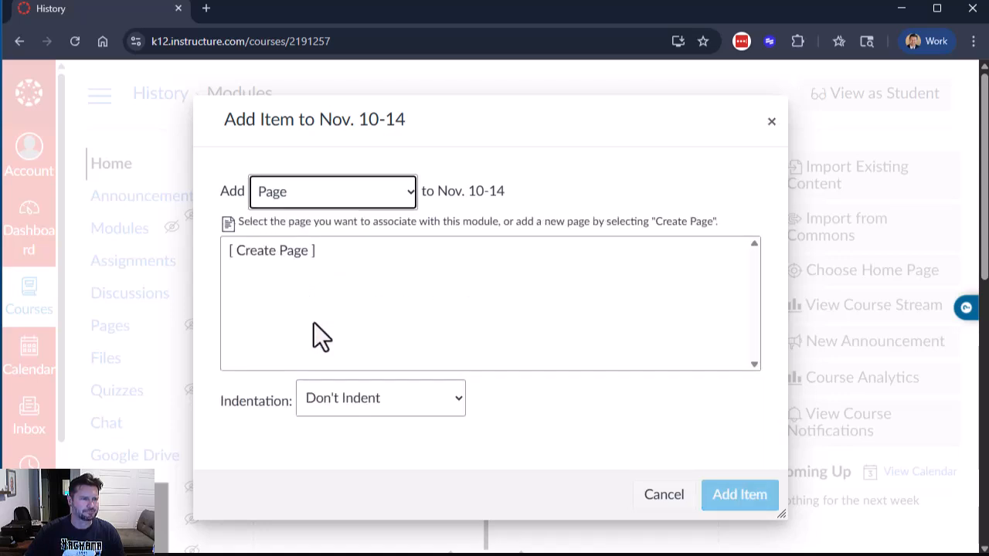
click(301, 250)
click(352, 398)
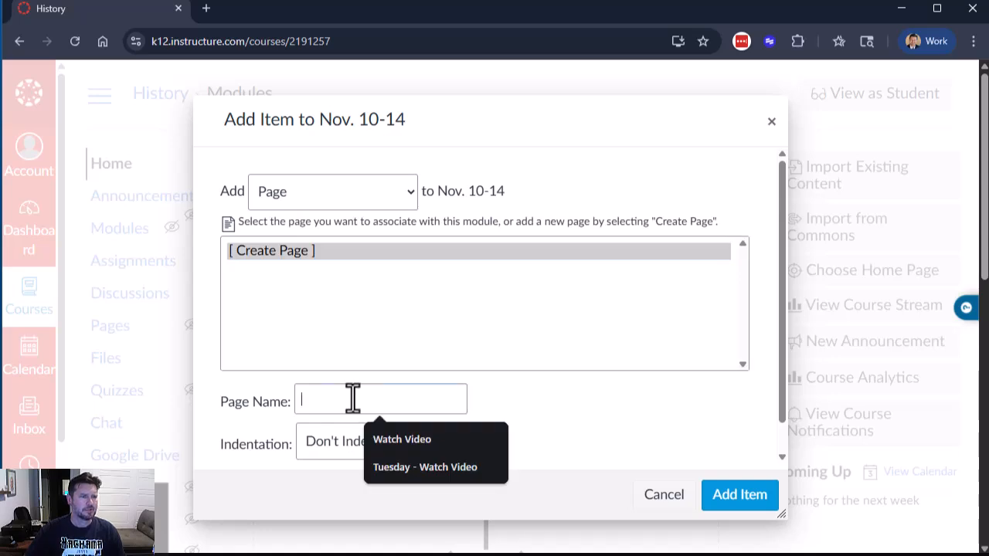
text(W)
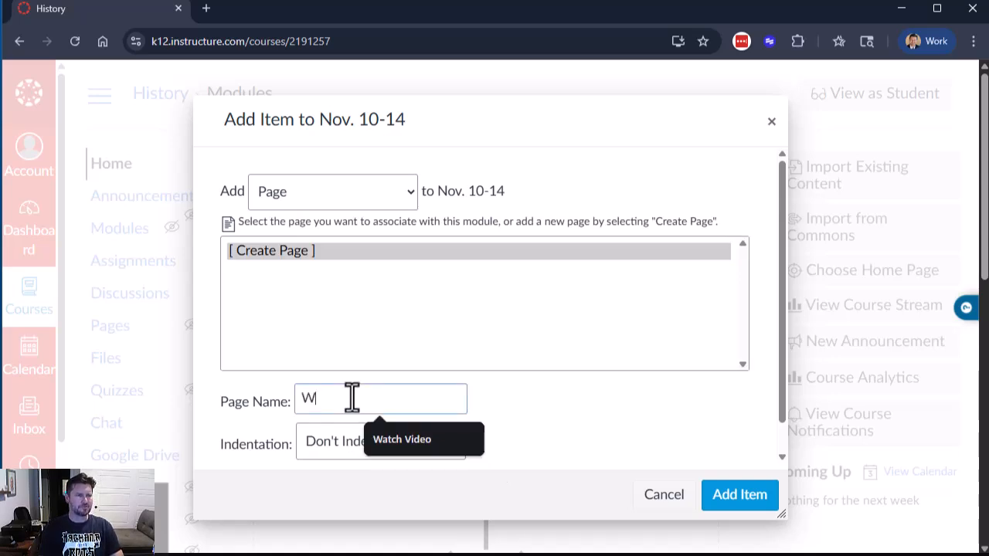
text(atch Video)
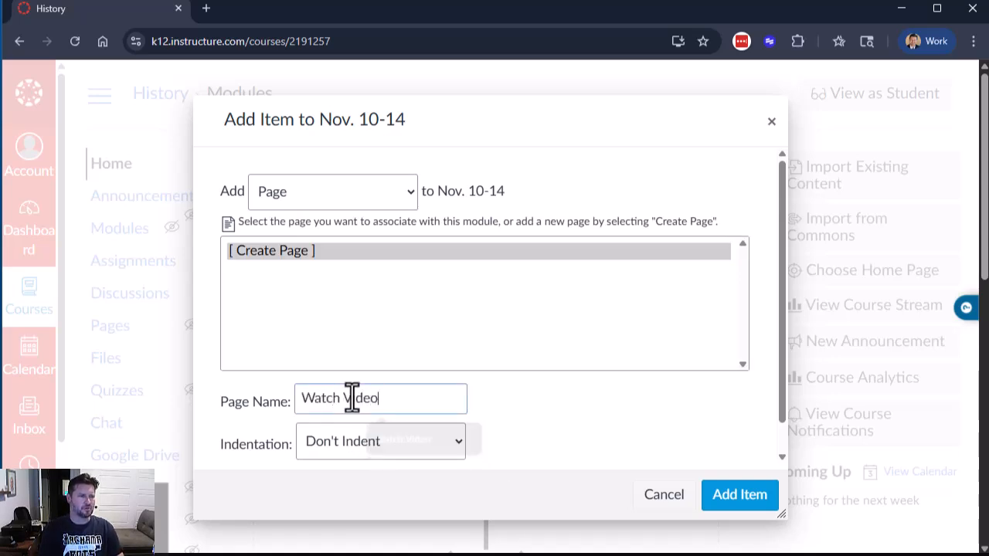
click(729, 498)
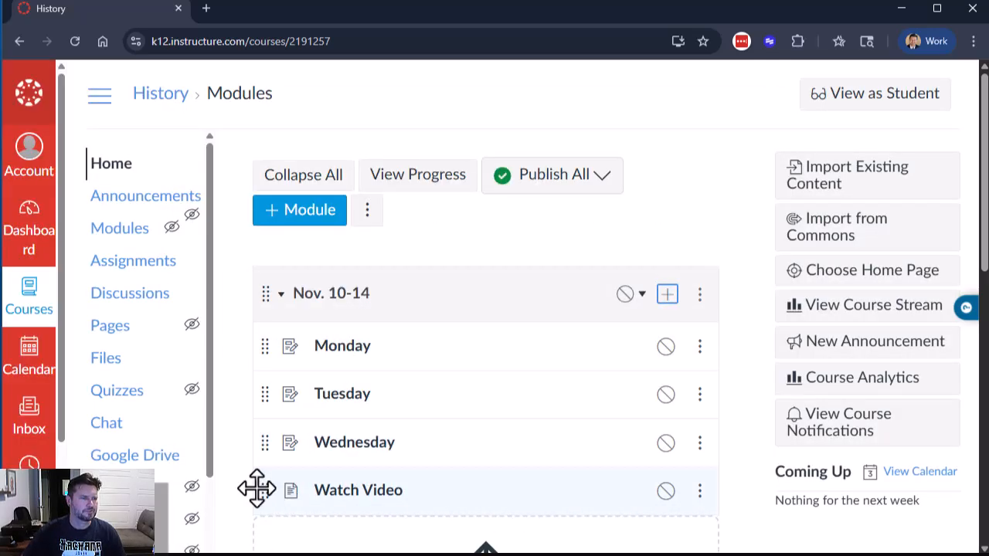
drag(256, 488, 367, 334)
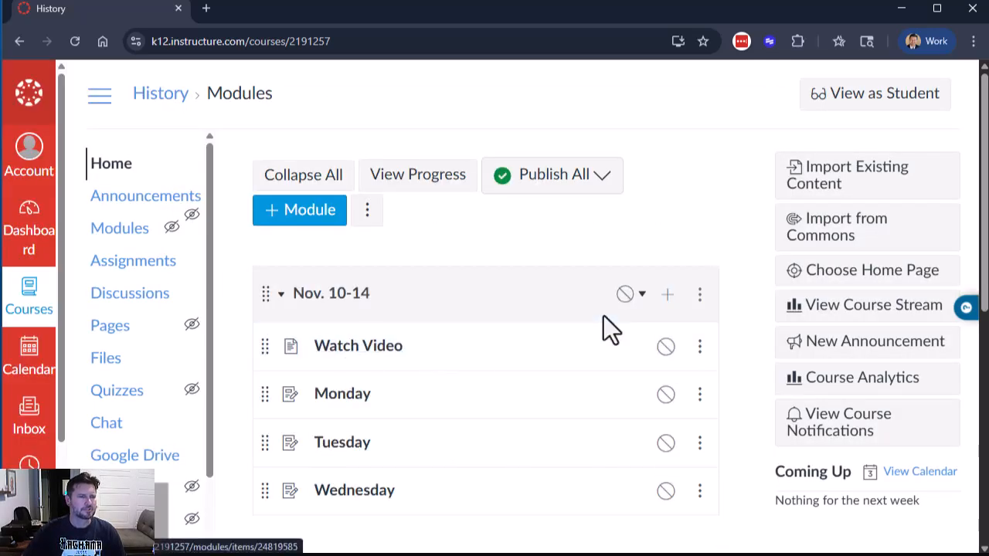
- Check the course home page in Student View, return to the teacher view and publish the Nov. 10-14 module with all its items
click(860, 96)
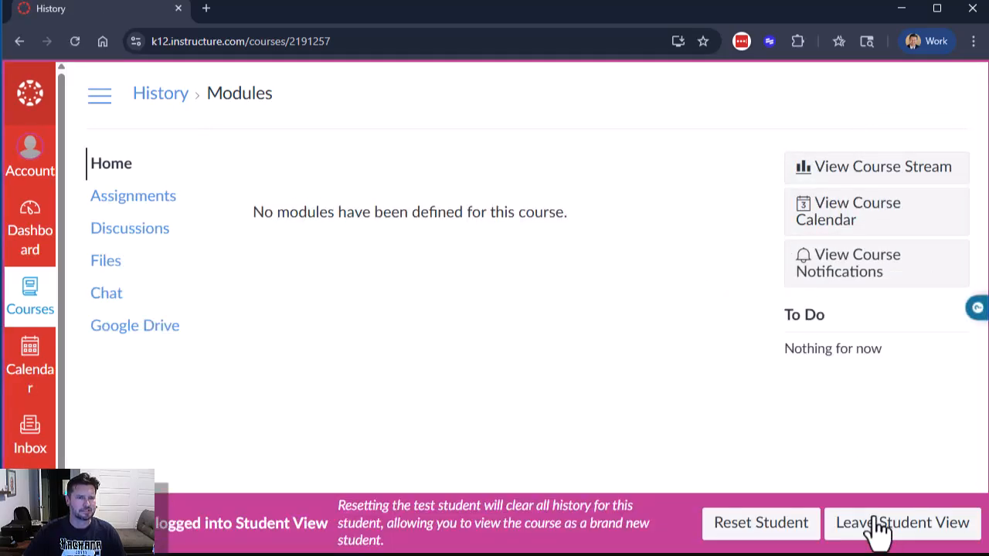
click(858, 527)
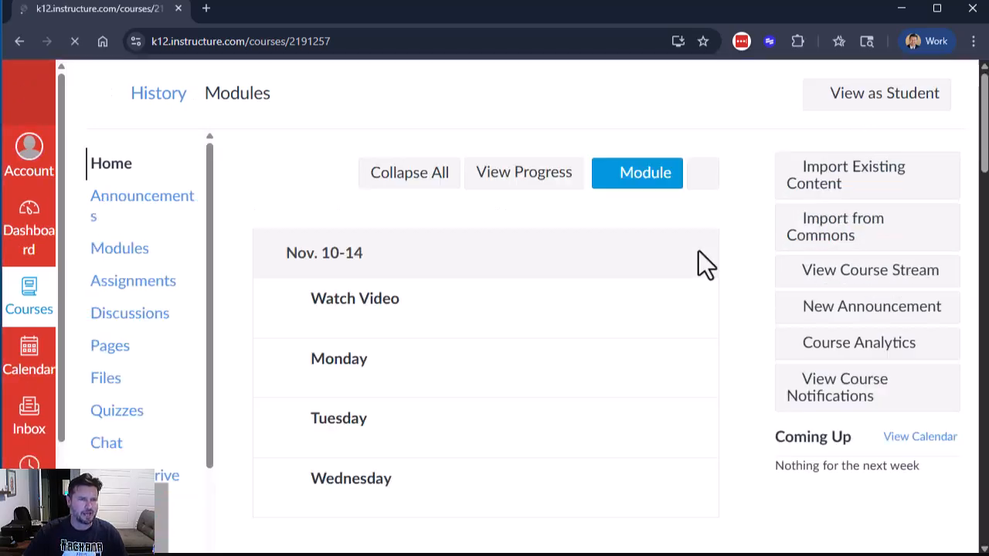
scroll(645, 270, down, 1)
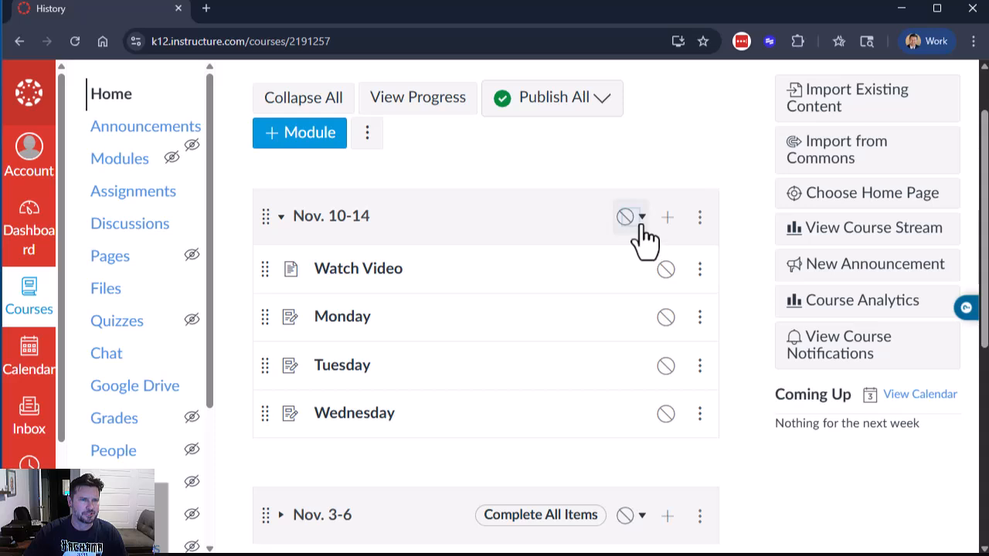
click(638, 217)
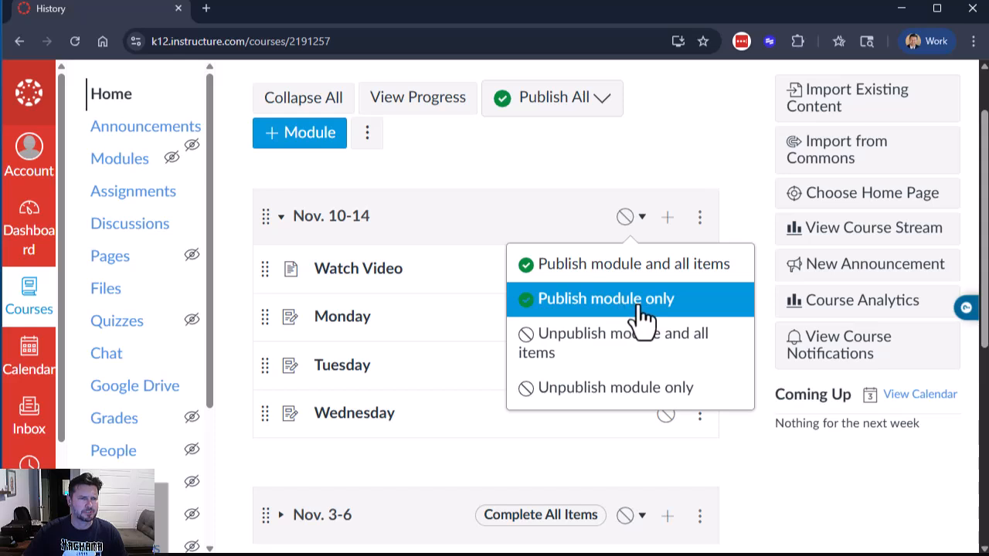
click(623, 272)
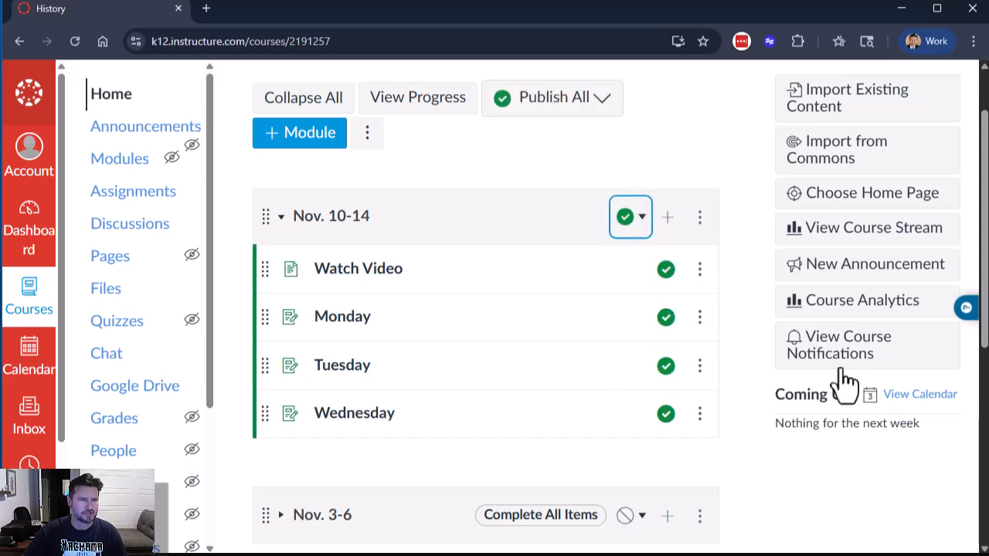
- Examine the published Nov. 10-14 module in Student View and leave Student View
scroll(858, 248, up, 2)
click(866, 99)
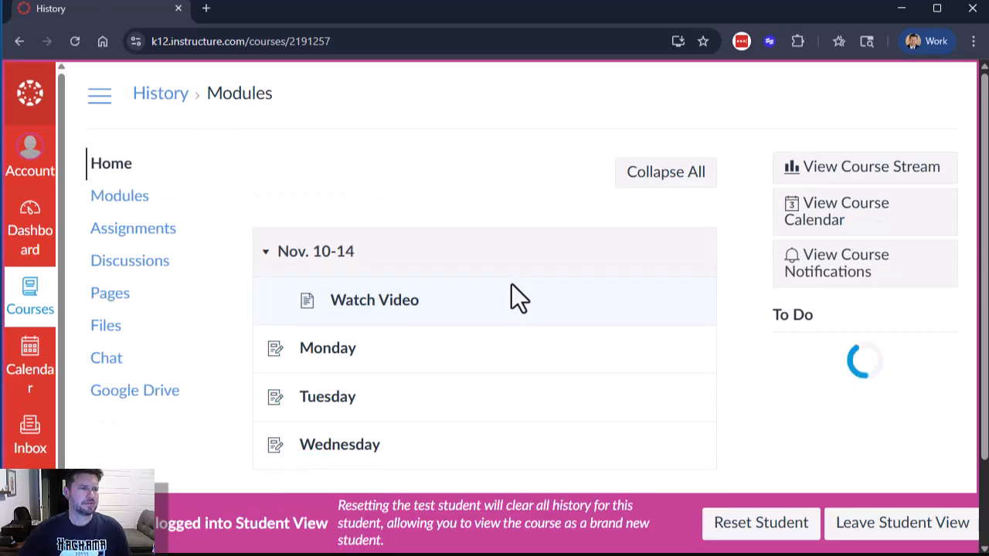
scroll(475, 309, down, 1)
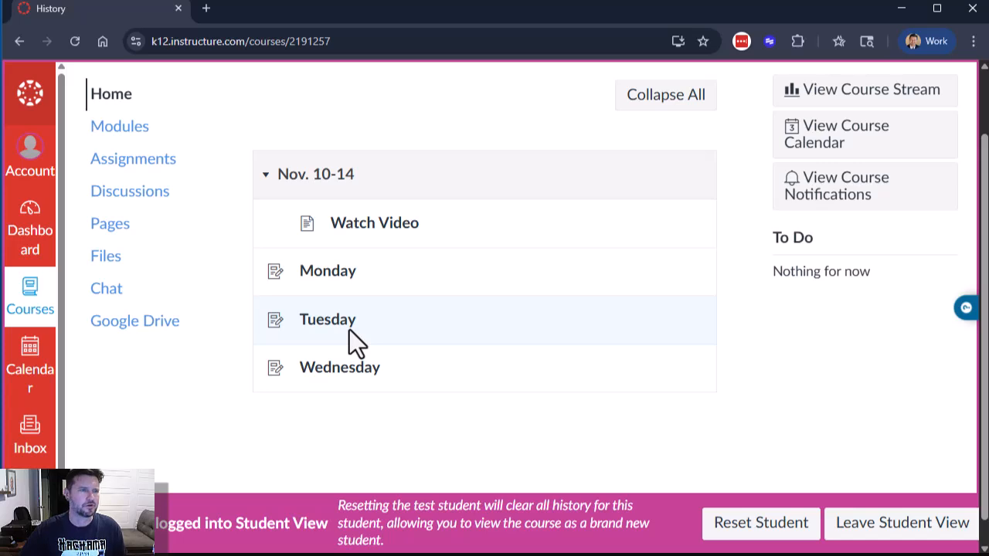
click(927, 531)
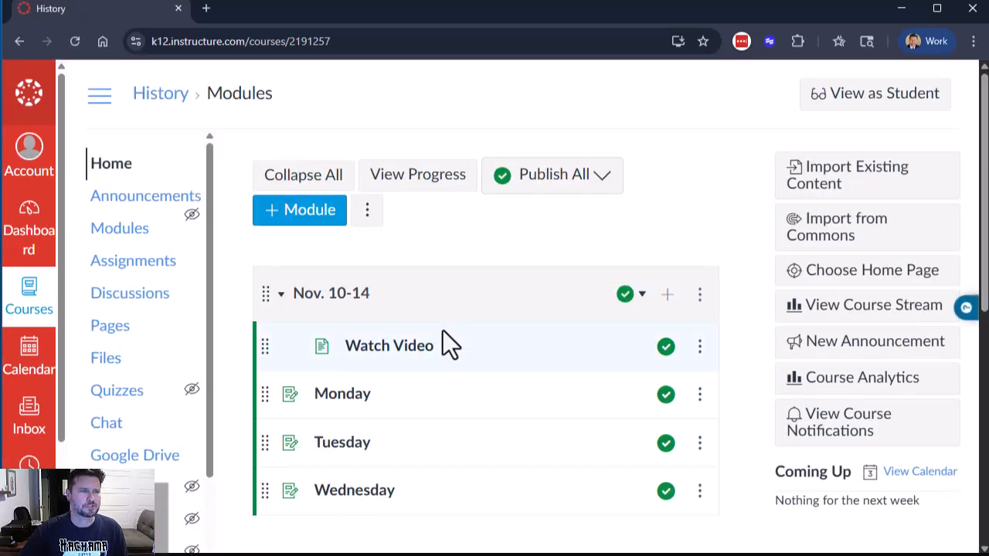
- Add a Watch Video requirement of View the item to the Nov. 10-14 module, with Complete all in sequential order
scroll(410, 359, down, 1)
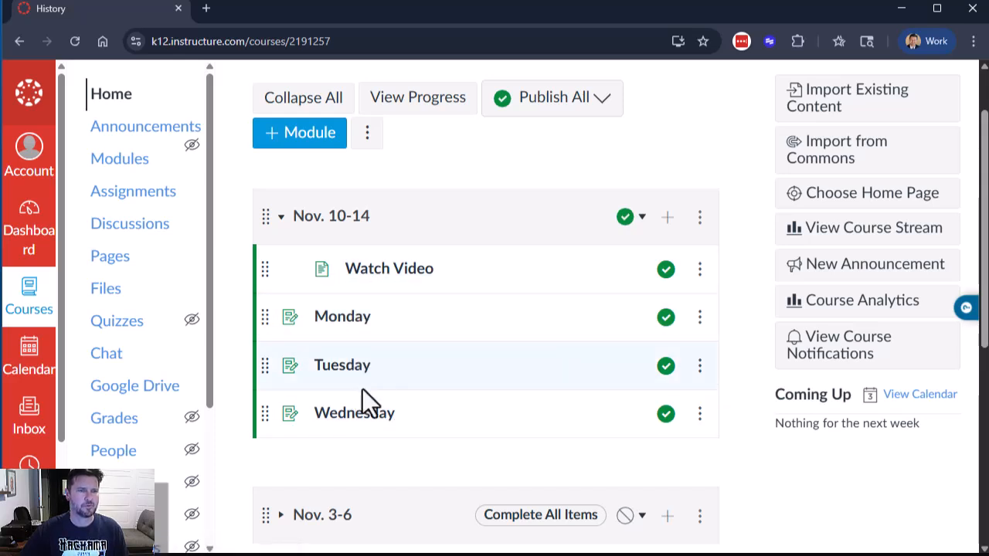
scroll(834, 378, up, 1)
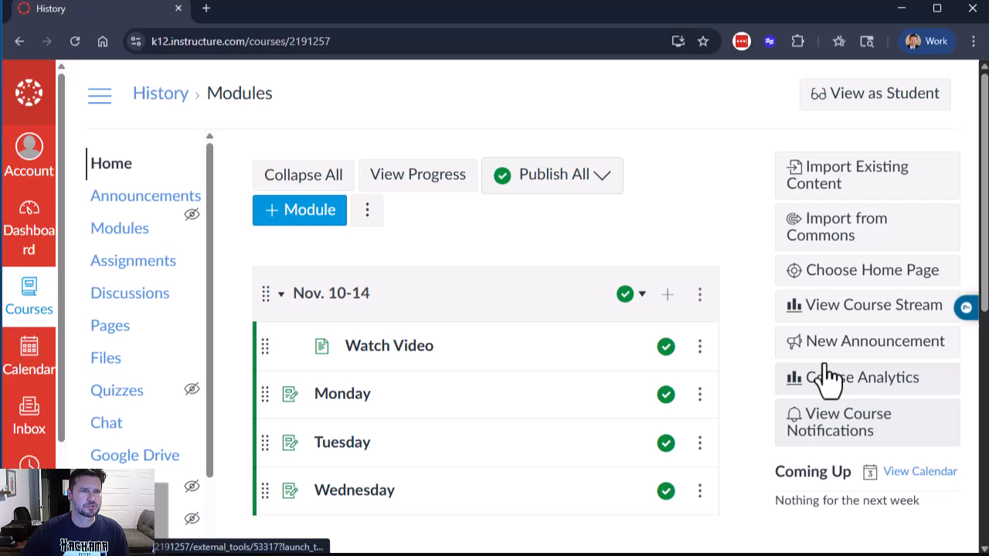
click(701, 302)
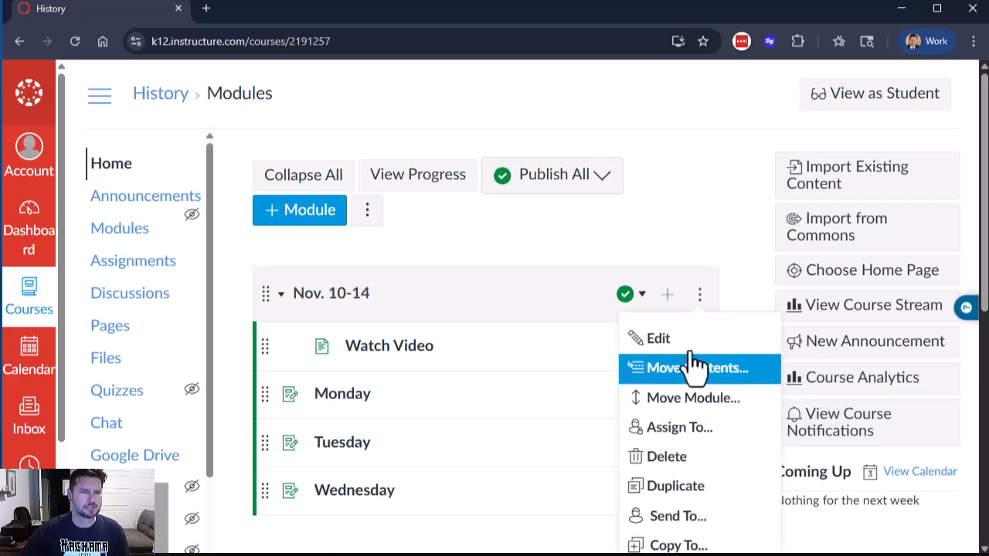
click(718, 342)
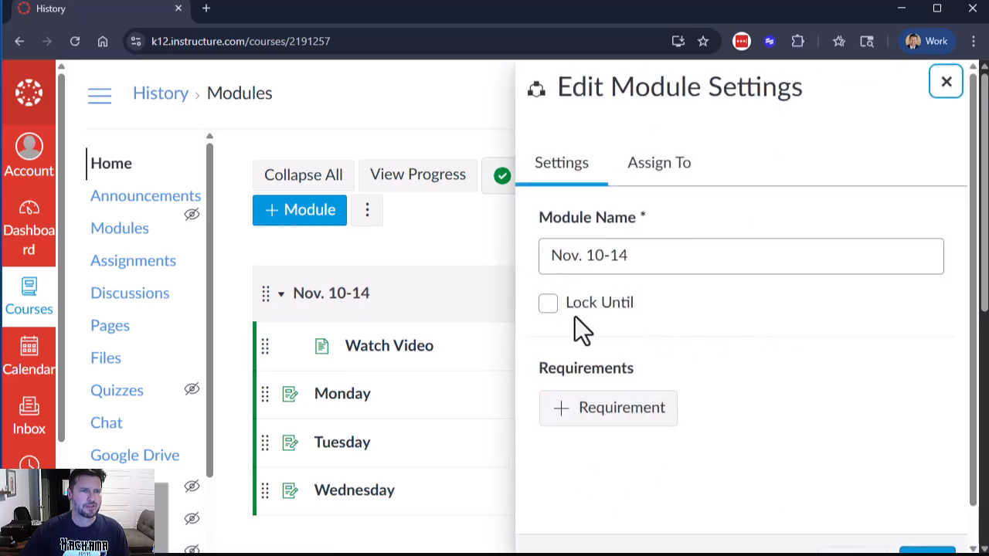
click(561, 417)
scroll(642, 371, down, 1)
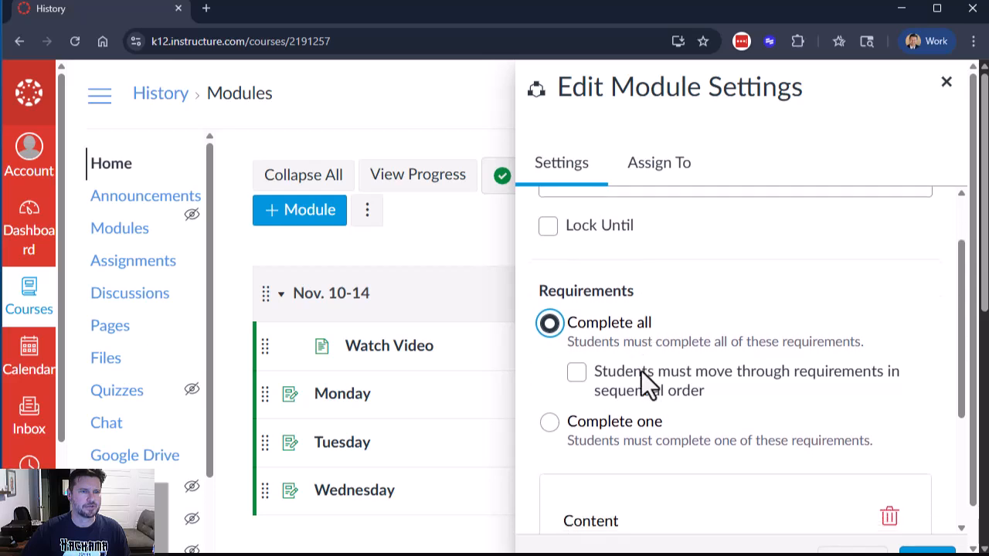
scroll(642, 371, down, 1)
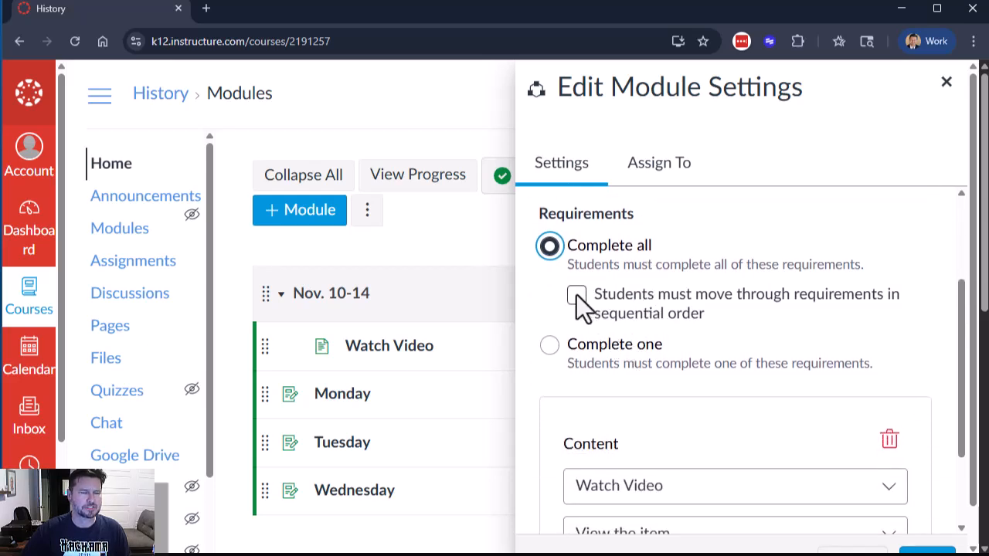
scroll(576, 294, down, 1)
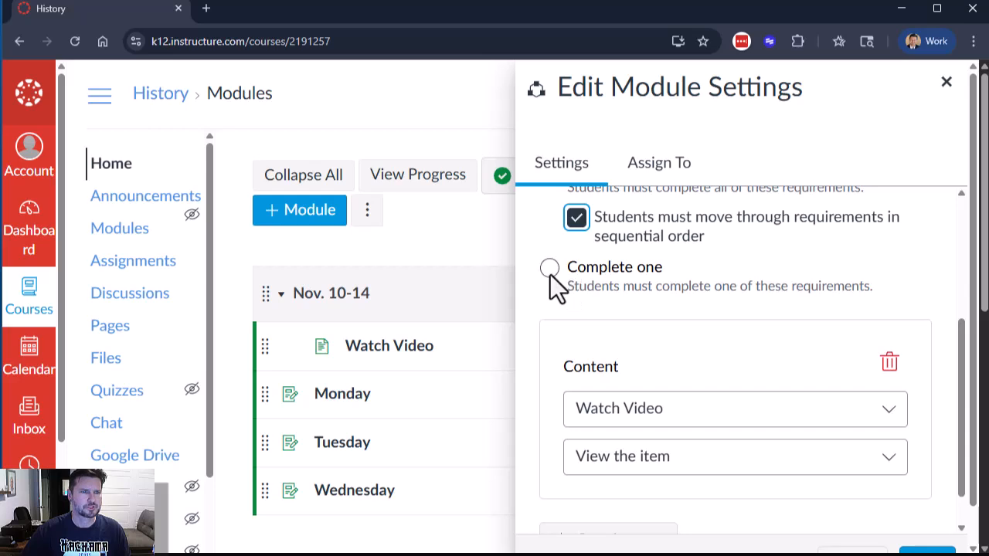
- Try the Complete one requirement option and return to Complete all with sequential order
click(550, 270)
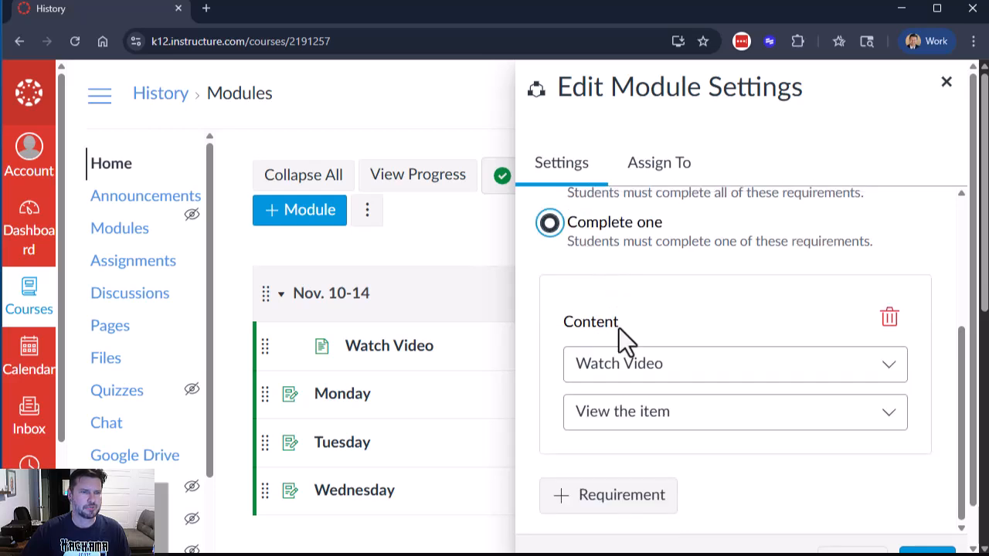
scroll(620, 375, down, 1)
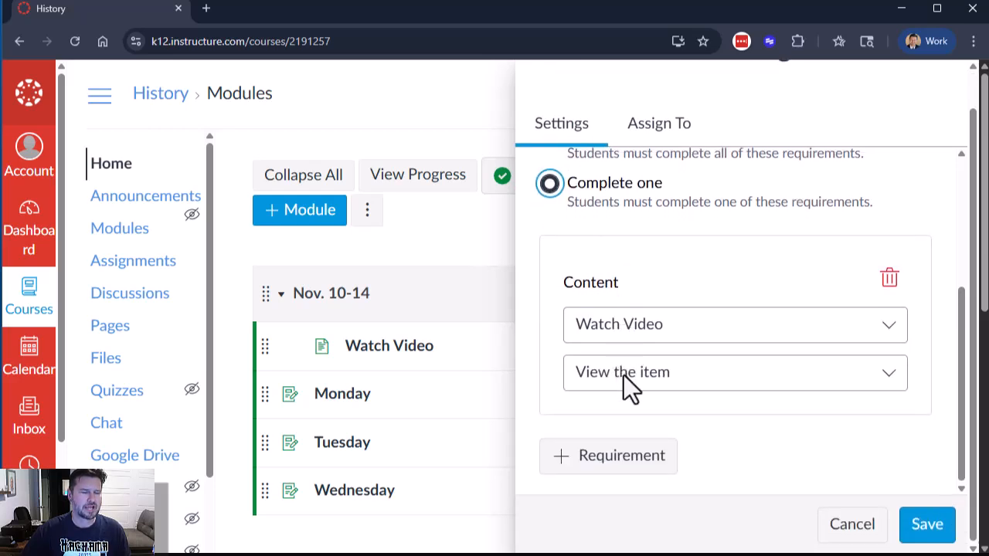
scroll(611, 373, up, 2)
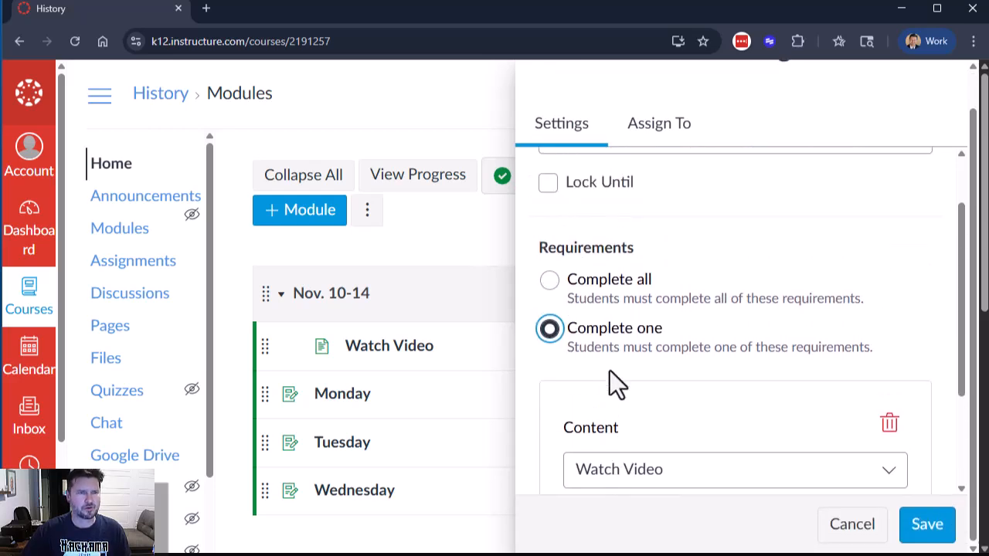
click(551, 289)
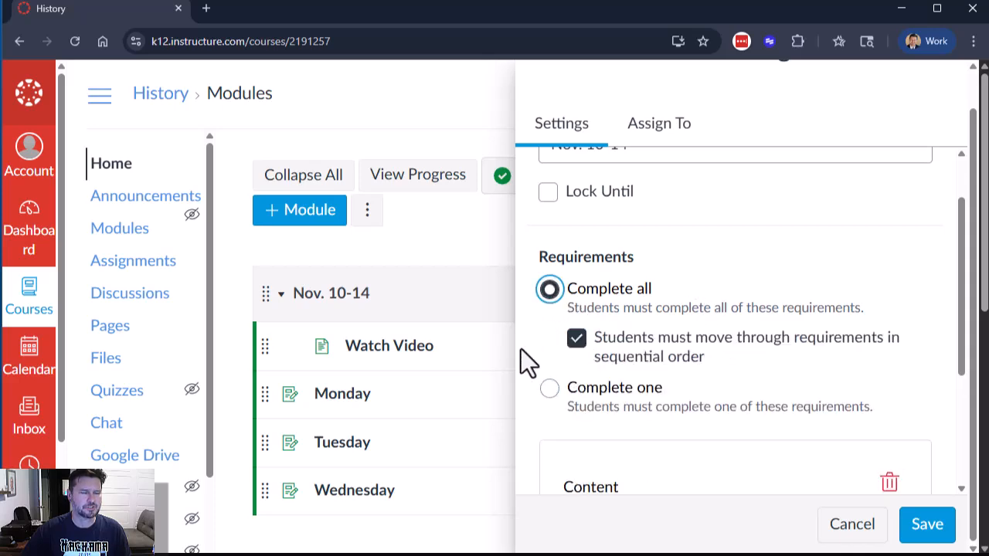
- Save the Nov. 10-14 module settings and continue without re-locking modules
scroll(729, 309, down, 1)
click(925, 525)
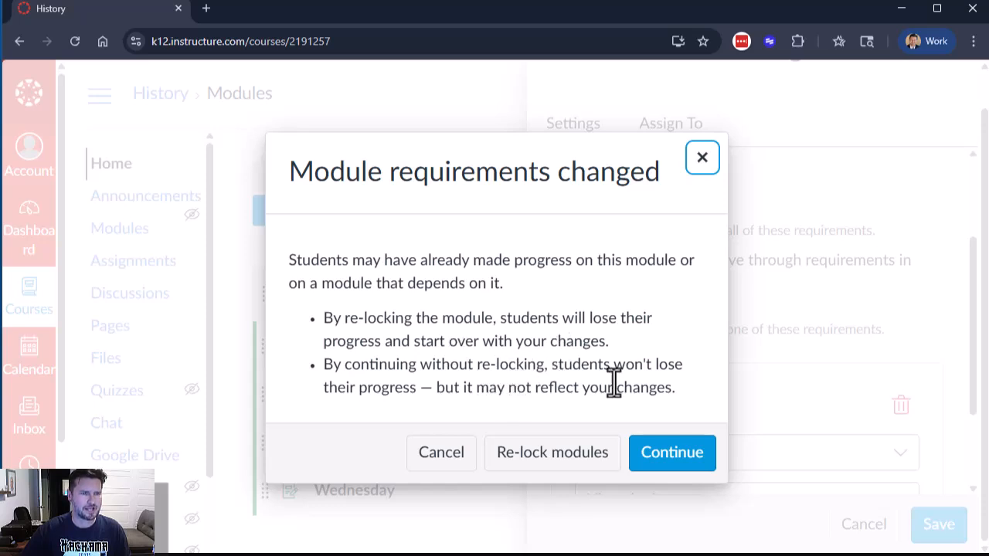
click(654, 470)
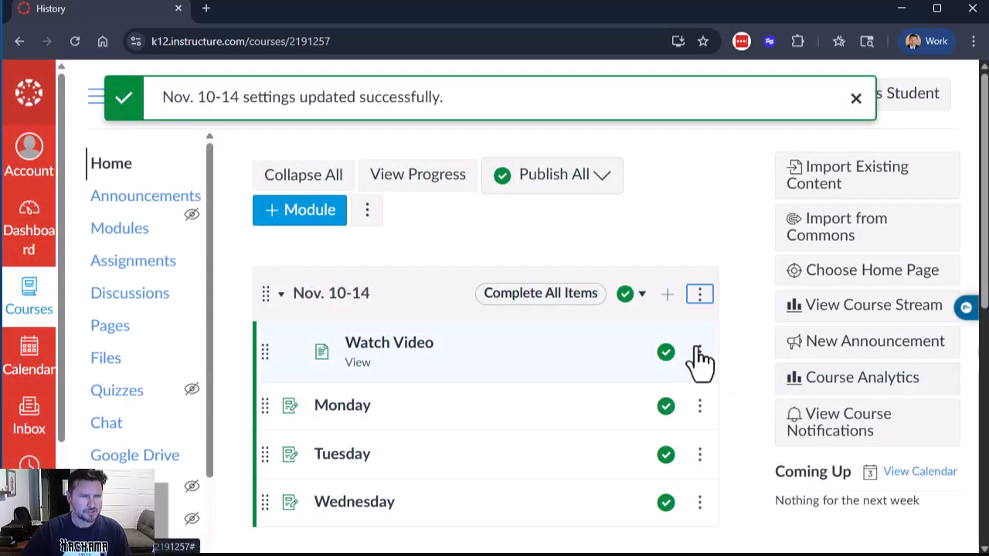
- Reopen the Nov. 10-14 module settings and change the Watch Video requirement to Mark as done
click(699, 295)
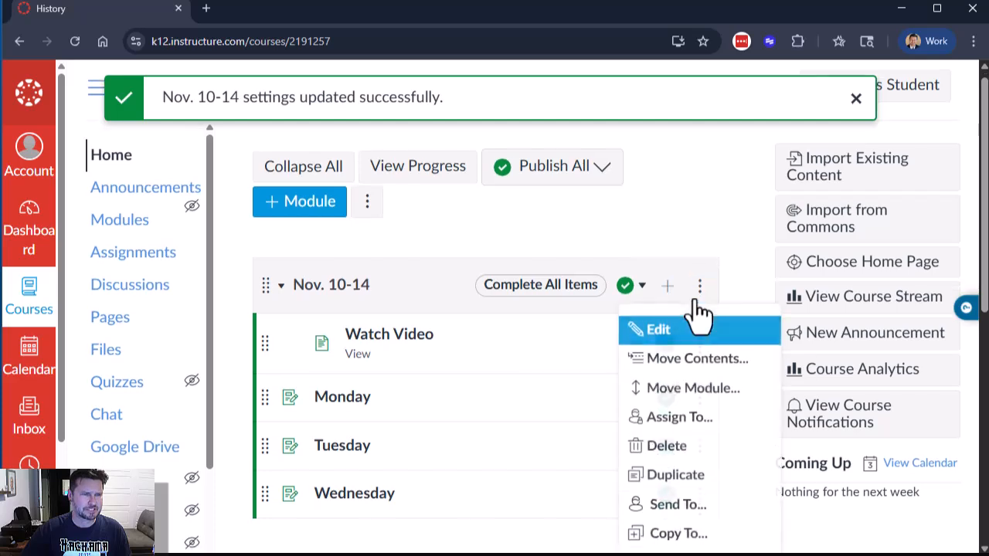
click(685, 338)
scroll(711, 342, down, 3)
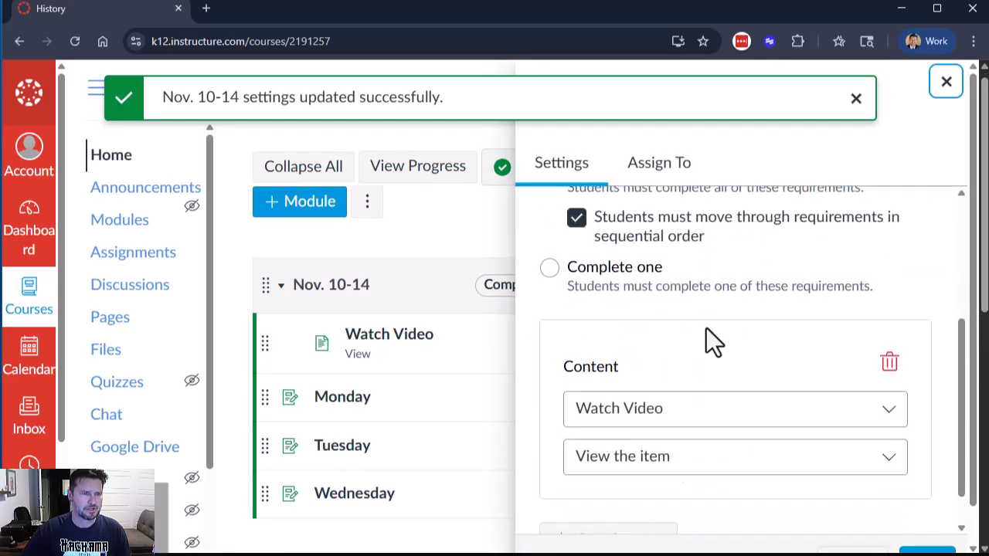
scroll(711, 342, up, 2)
scroll(592, 383, down, 3)
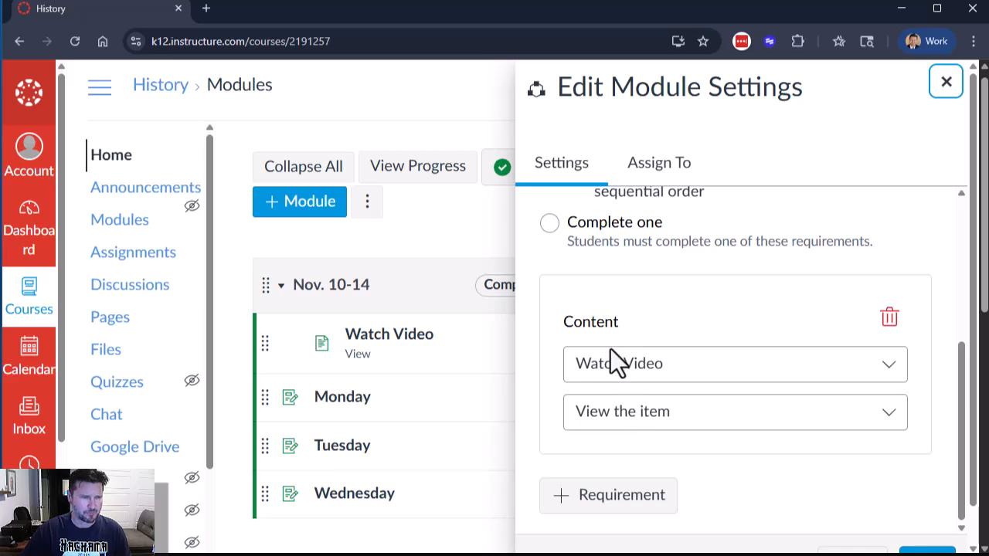
click(617, 421)
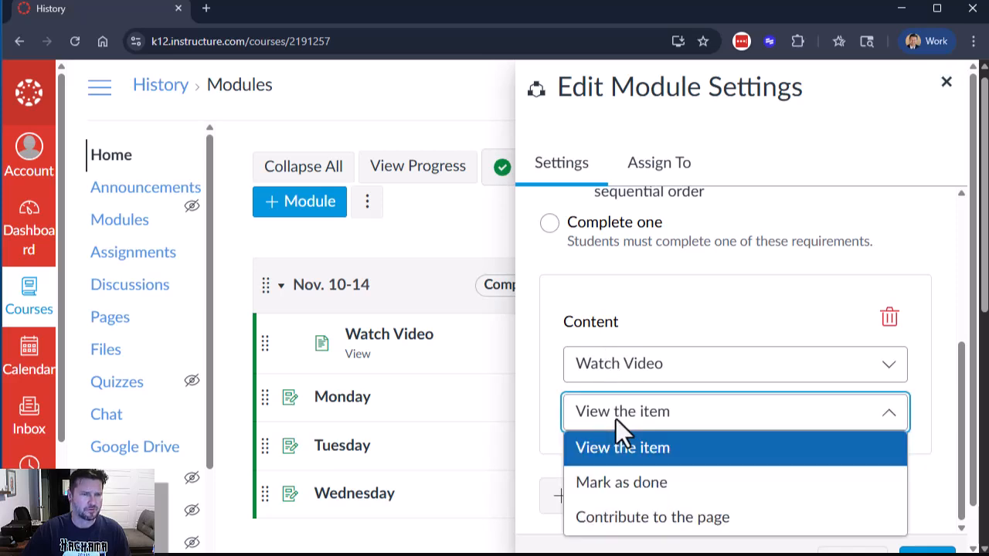
click(623, 485)
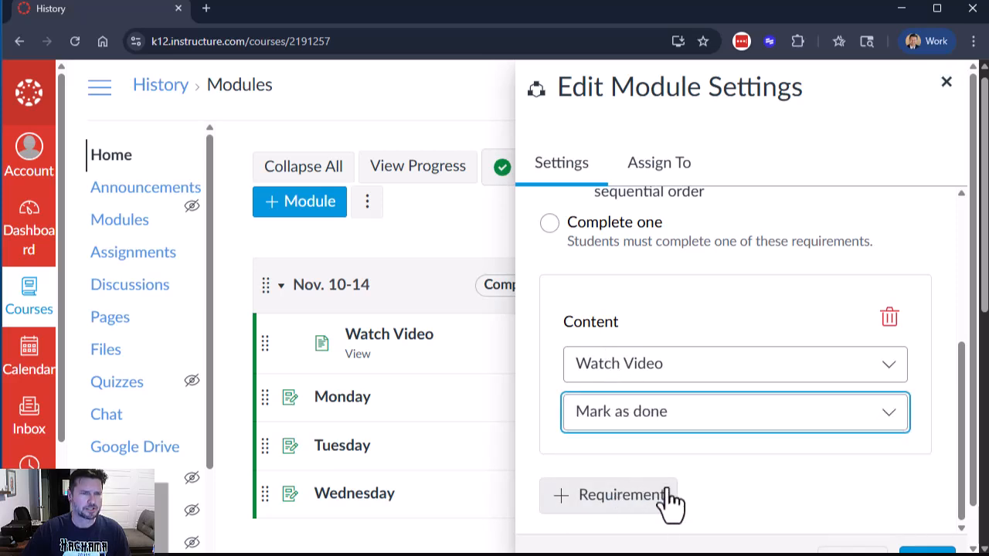
- Add Mark as done requirements for the Monday and Tuesday assignments in the module settings
click(669, 499)
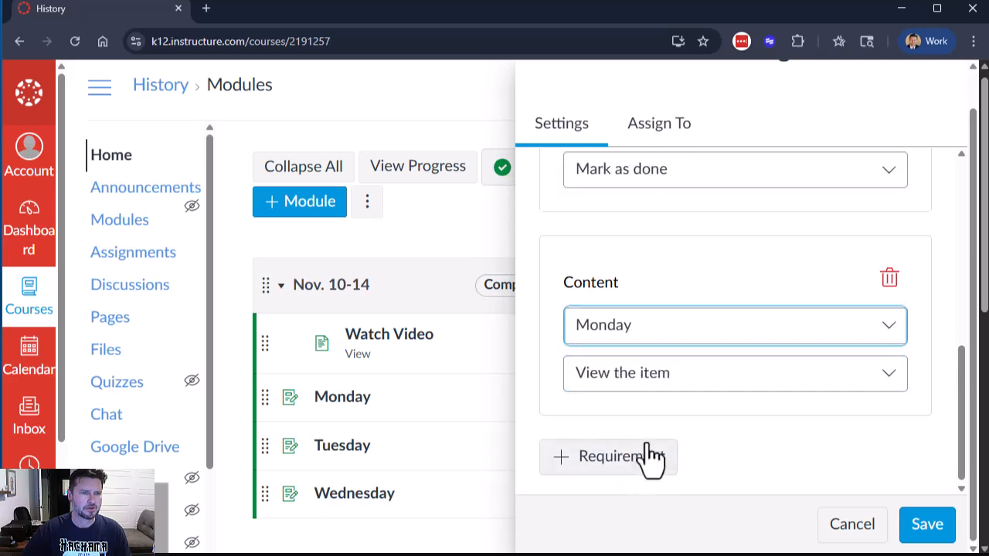
click(653, 373)
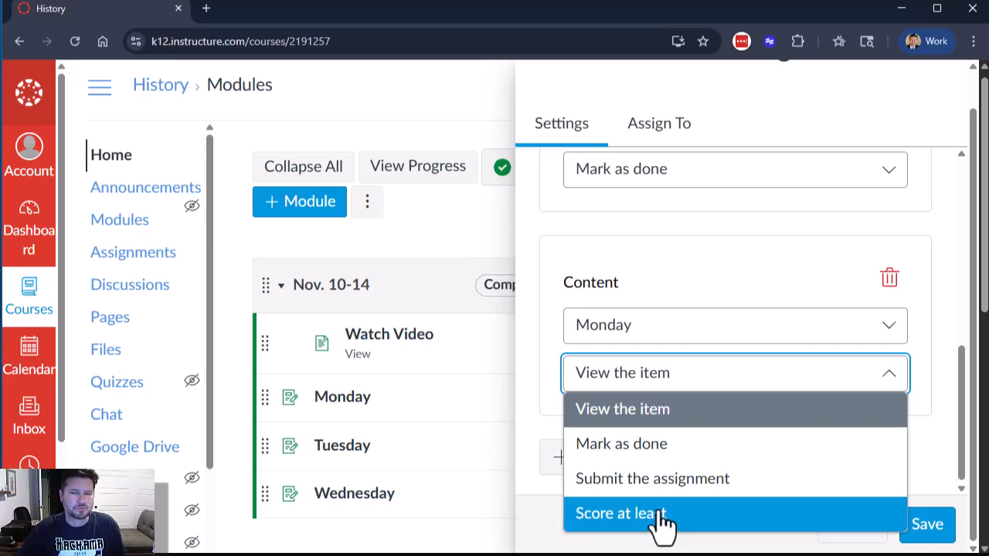
click(631, 449)
click(631, 458)
scroll(626, 430, down, 3)
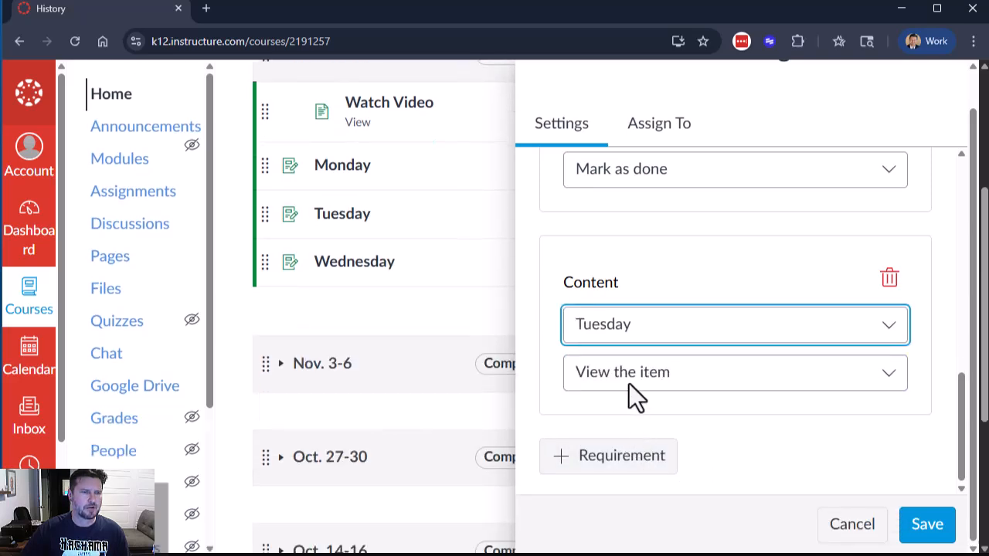
click(629, 384)
click(627, 447)
- Add a Mark as done requirement for the Wednesday assignment and save the module settings without re-locking modules
click(627, 456)
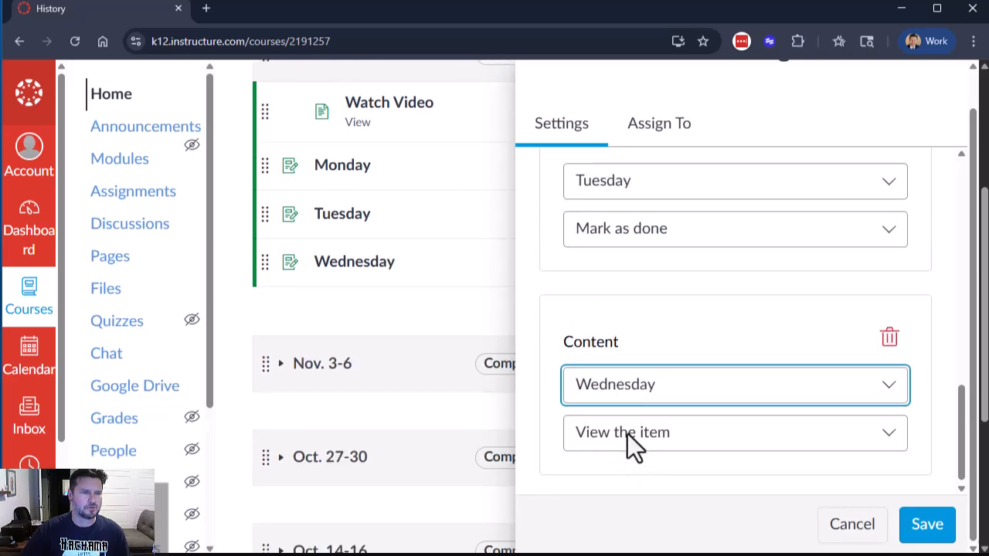
click(628, 433)
click(632, 327)
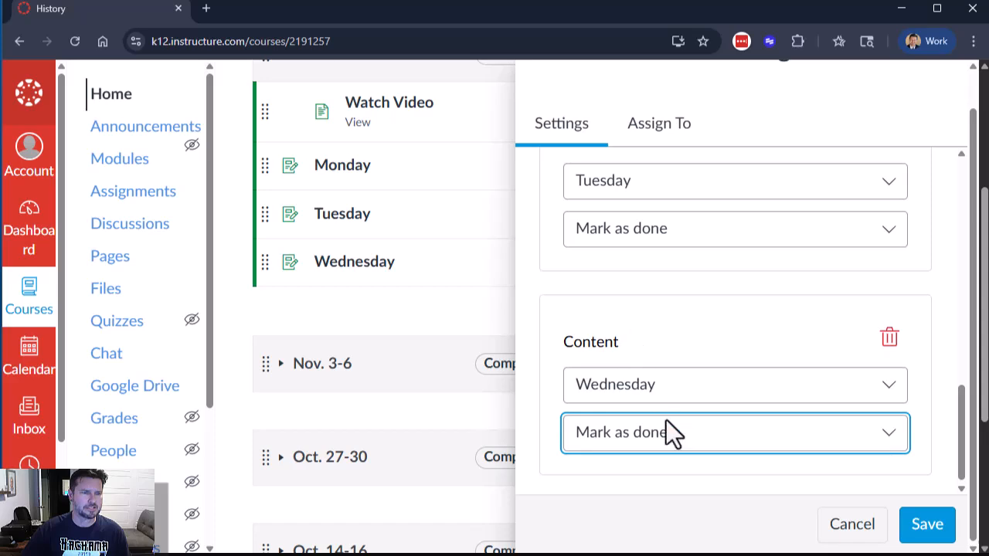
click(923, 525)
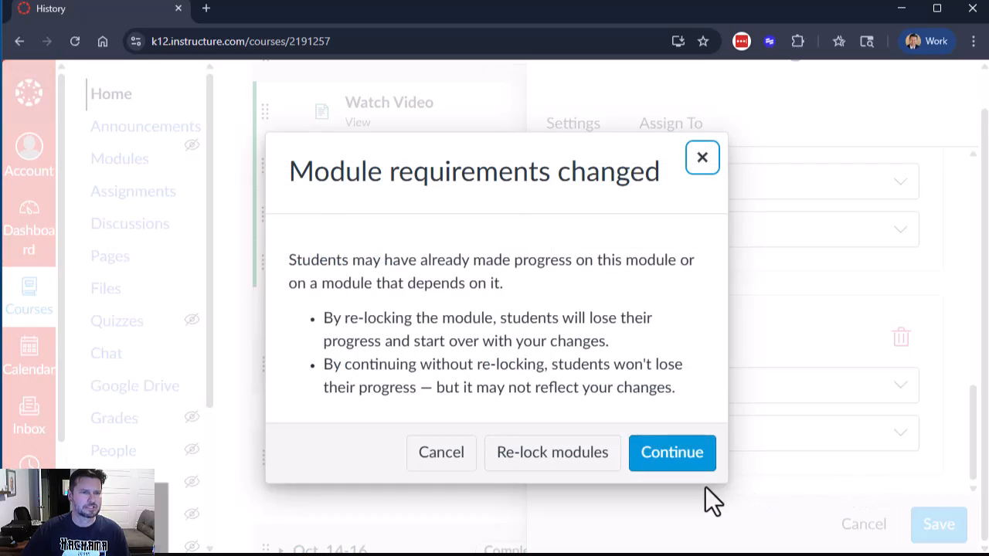
click(681, 459)
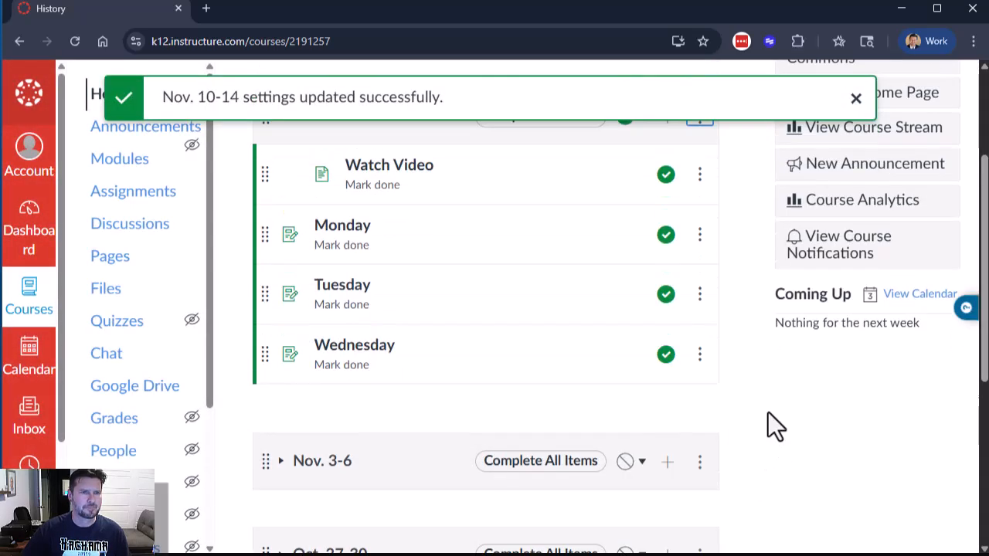
- Switch to Student View and examine how the Nov. 10-14 module's sequential requirements appear
scroll(772, 425, up, 2)
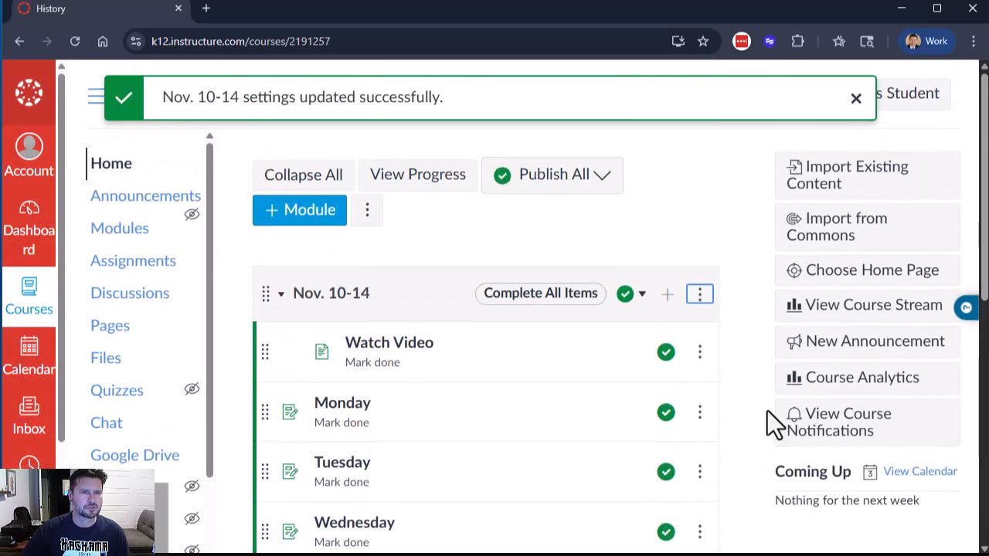
click(856, 98)
click(881, 97)
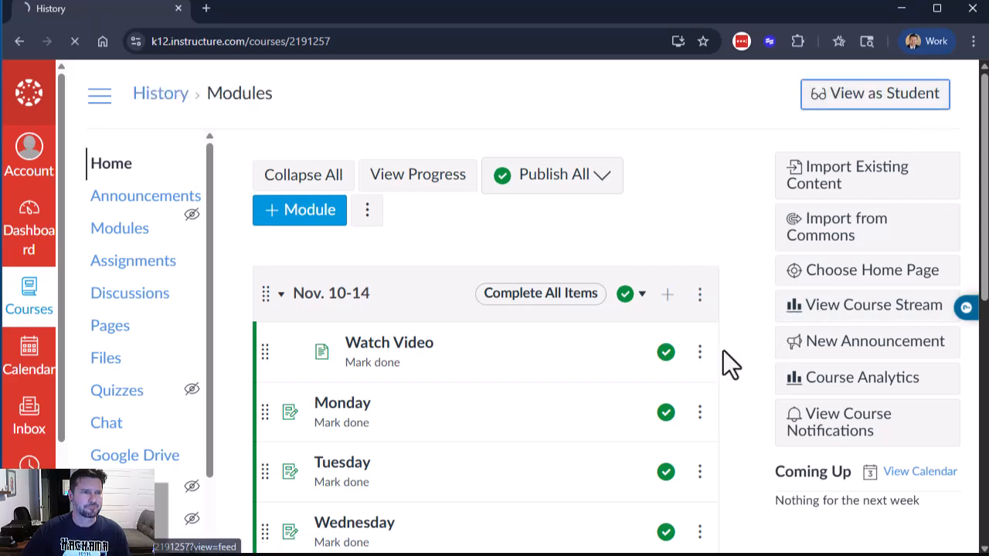
scroll(633, 368, down, 2)
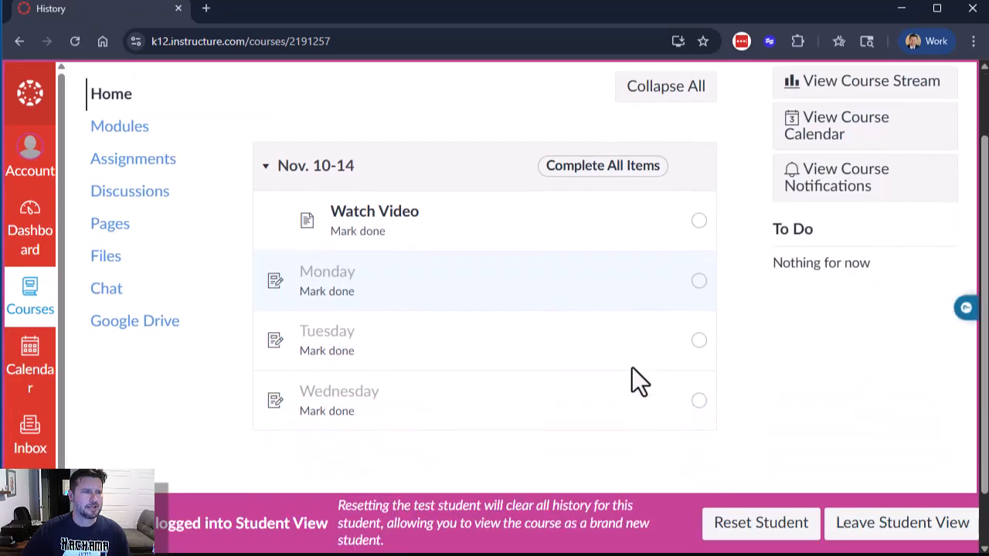
scroll(631, 367, up, 1)
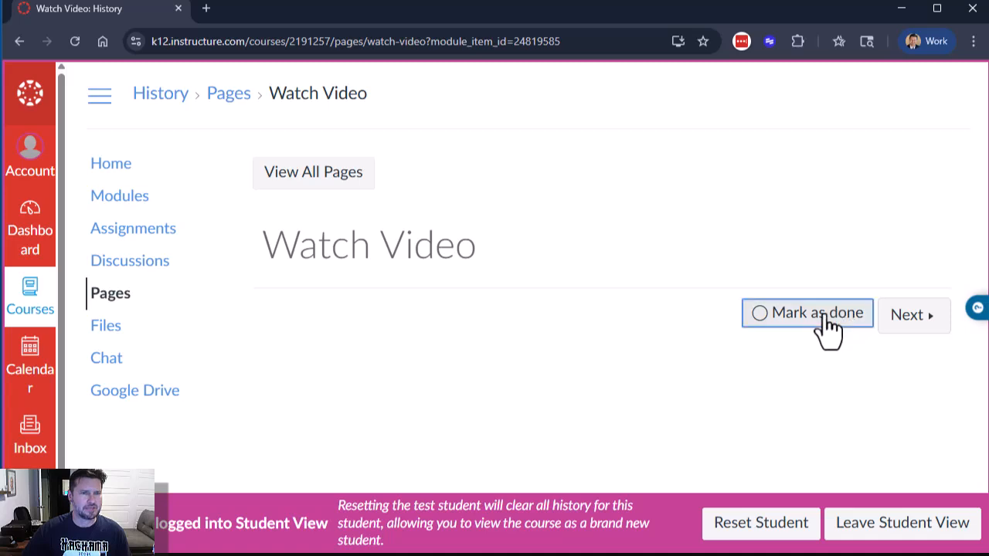
- Mark the Watch Video page as done as the test student and check the Nov. 10-14 items in the modules list
click(825, 329)
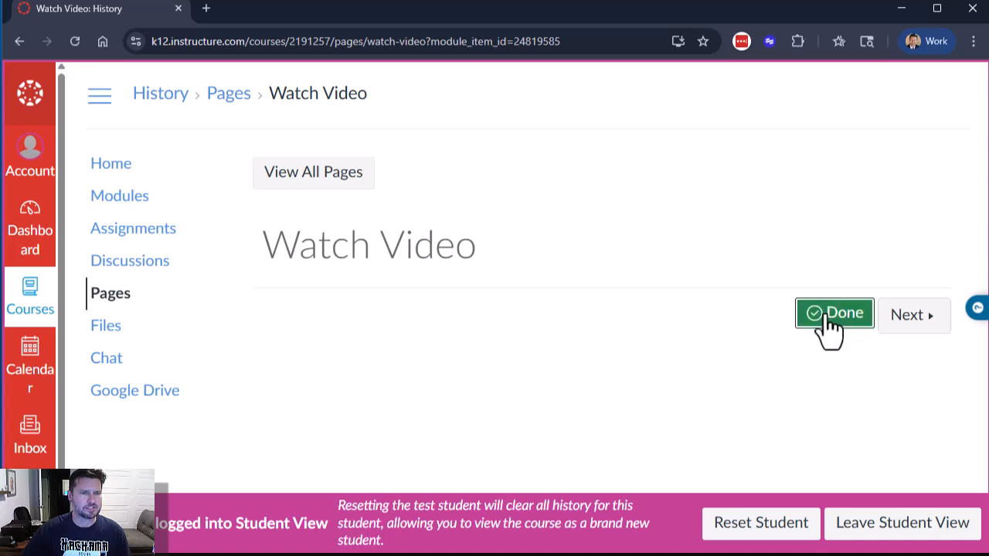
click(138, 198)
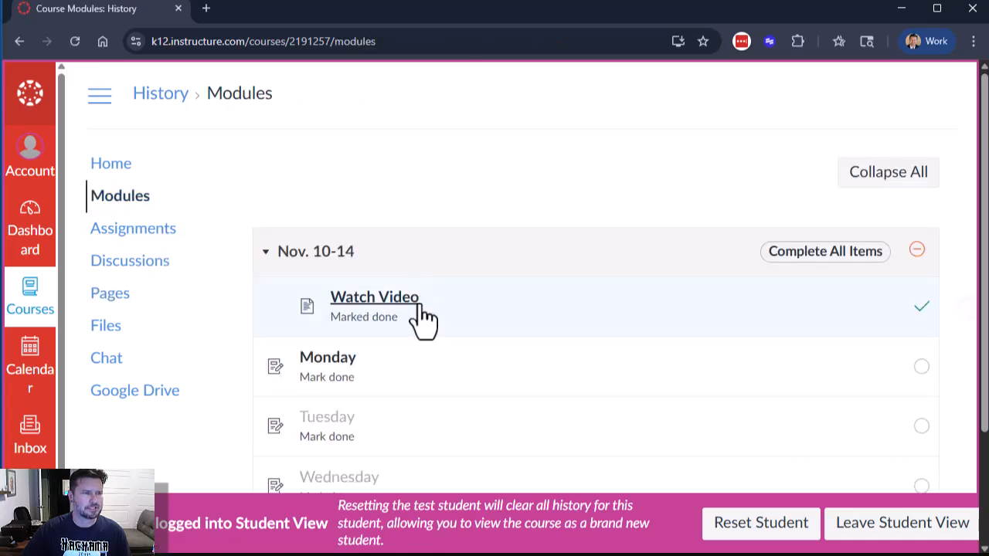
scroll(420, 320, down, 1)
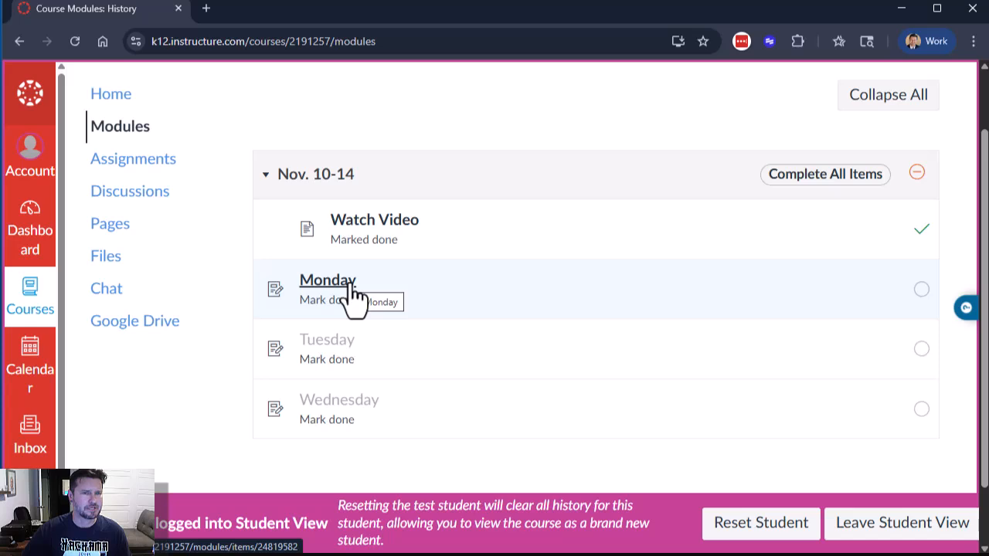
- Mark the Monday assignment as done and try to advance past the Tuesday assignment without marking it done
click(335, 284)
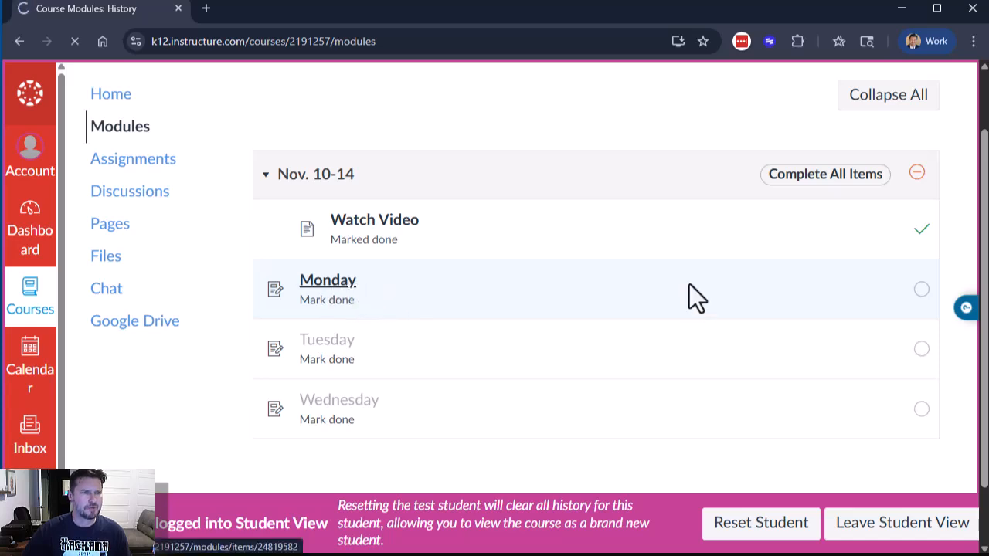
click(574, 347)
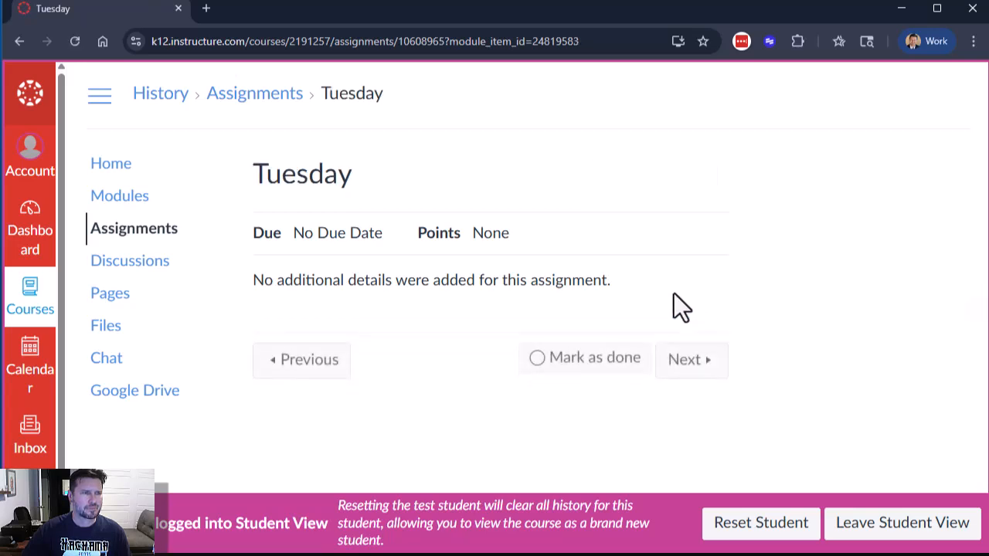
click(674, 346)
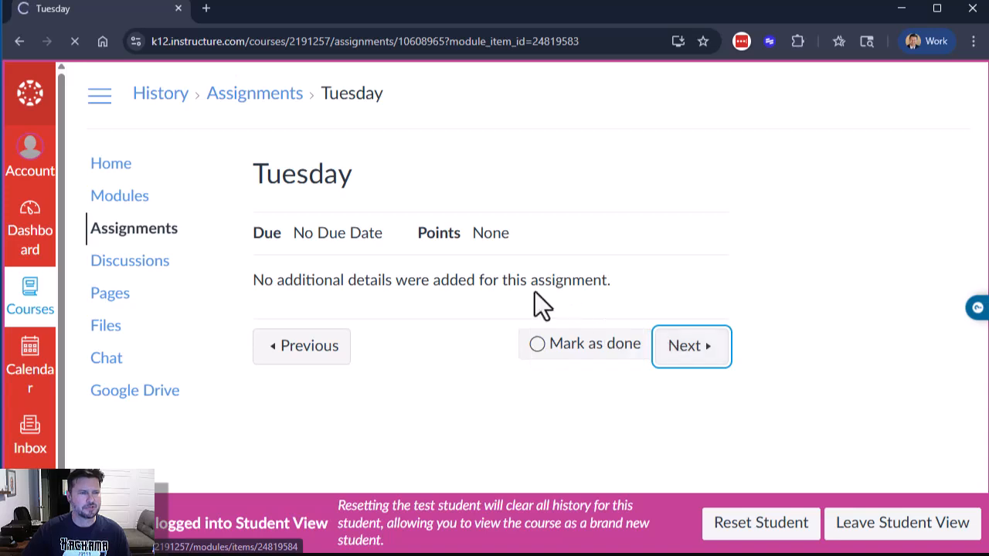
- Review the completion prerequisites listed on the locked Wednesday assignment page
scroll(259, 324, down, 1)
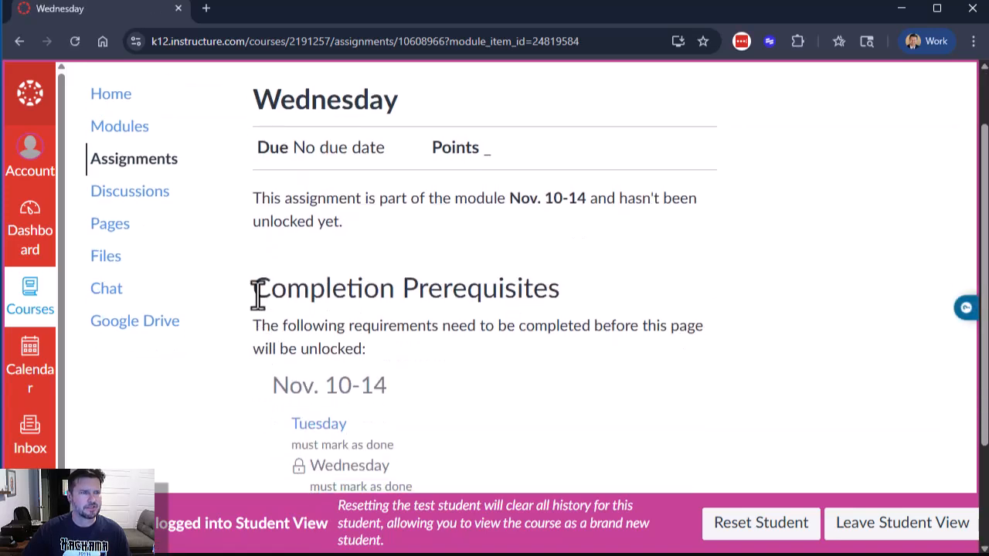
drag(255, 289, 644, 302)
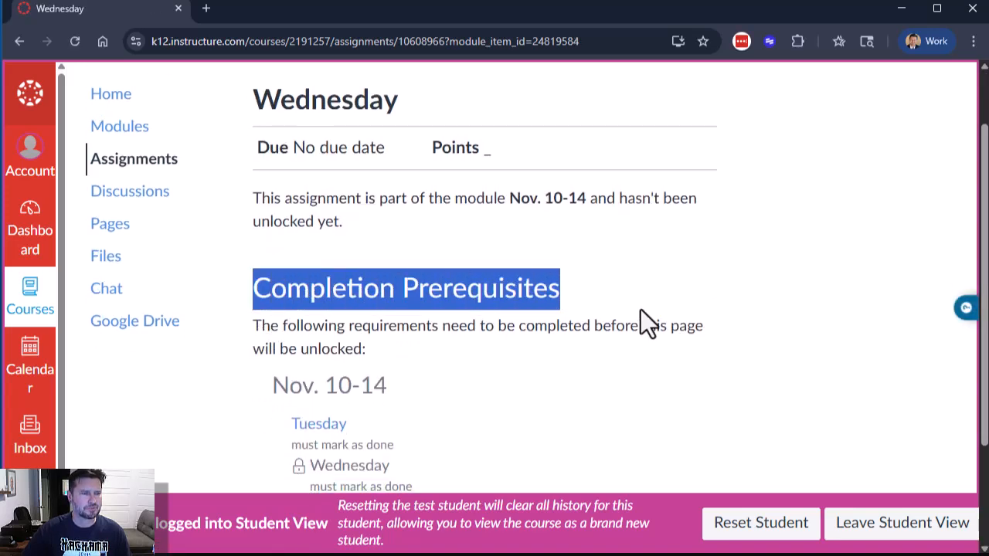
scroll(547, 364, down, 1)
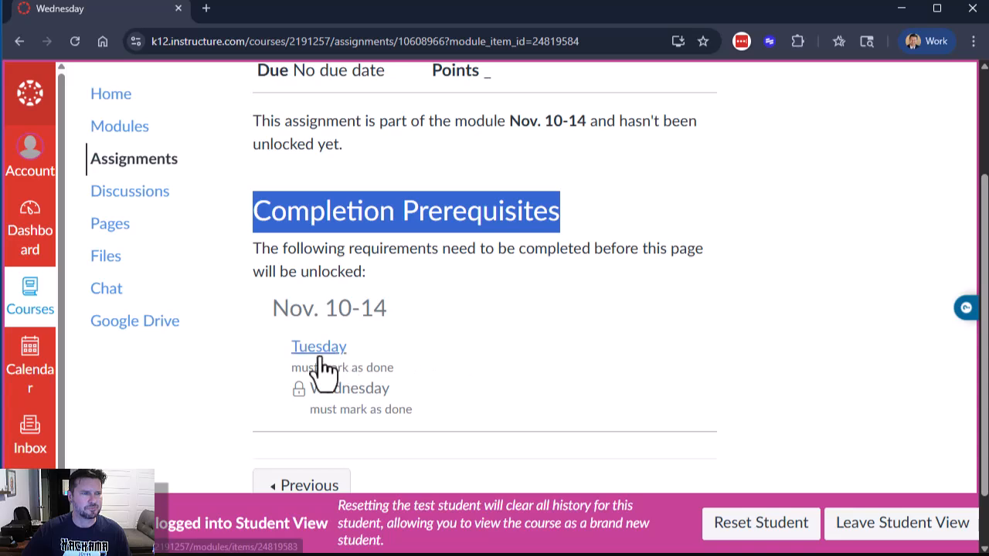
scroll(467, 384, up, 1)
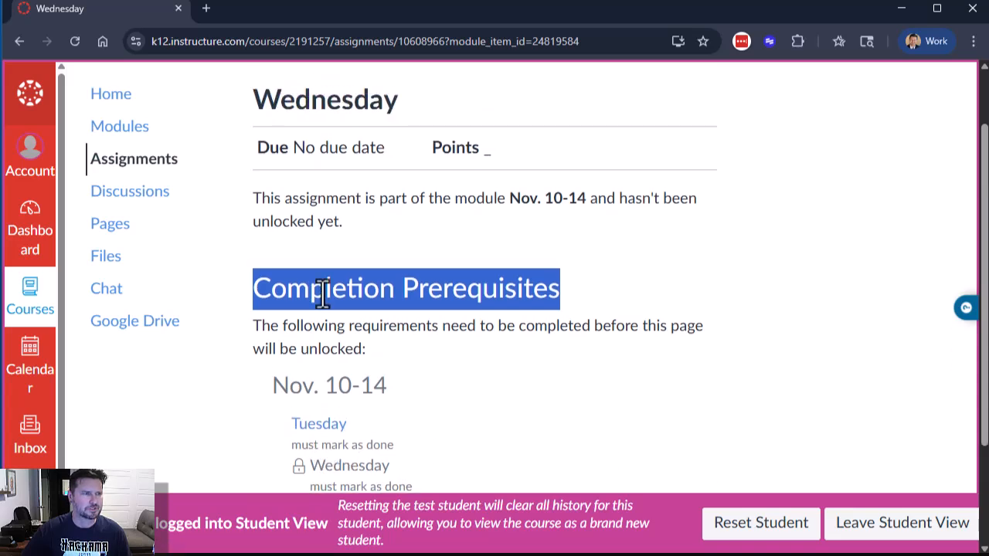
- Mark the Tuesday assignment from the Nov. 10-14 module as done and check the Wednesday item in the modules list
click(123, 130)
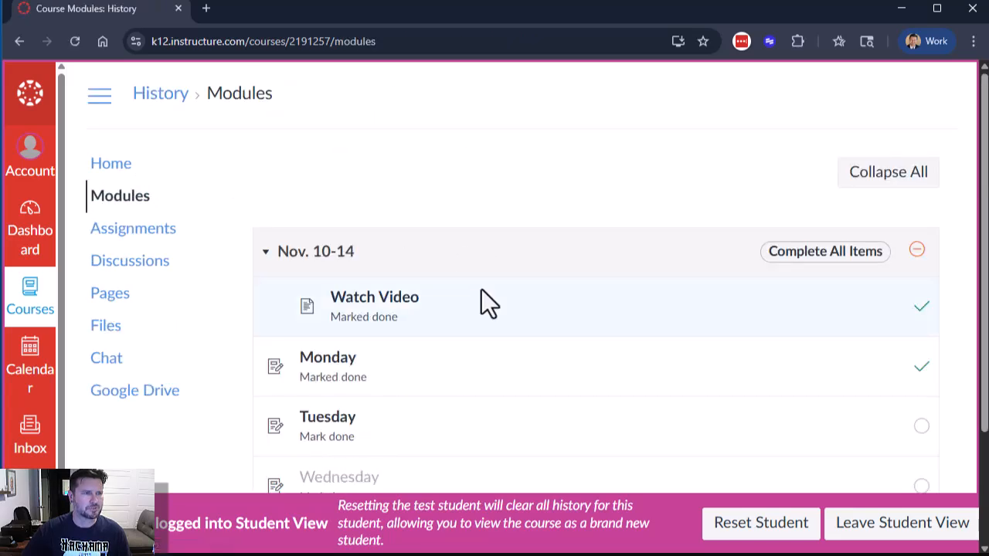
scroll(481, 295, down, 1)
click(330, 356)
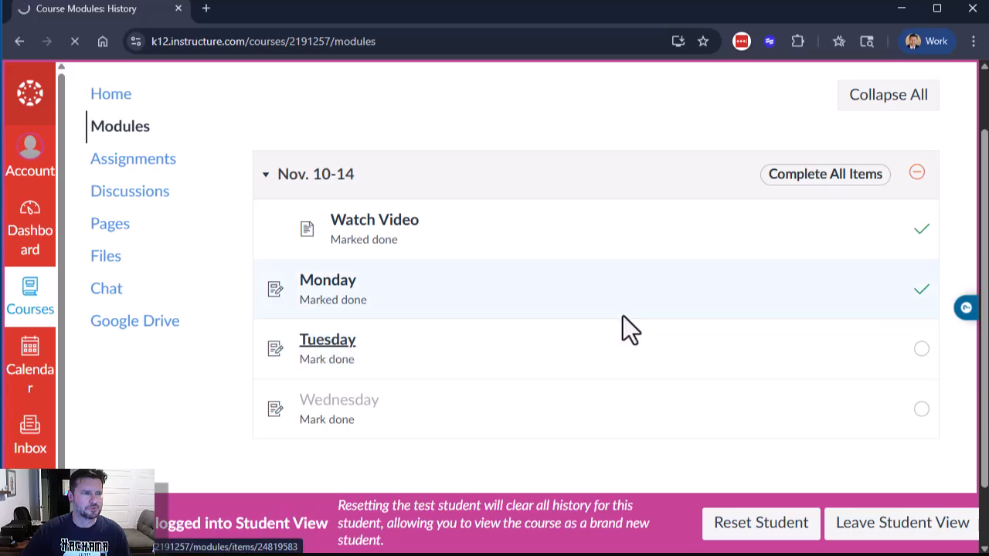
click(618, 346)
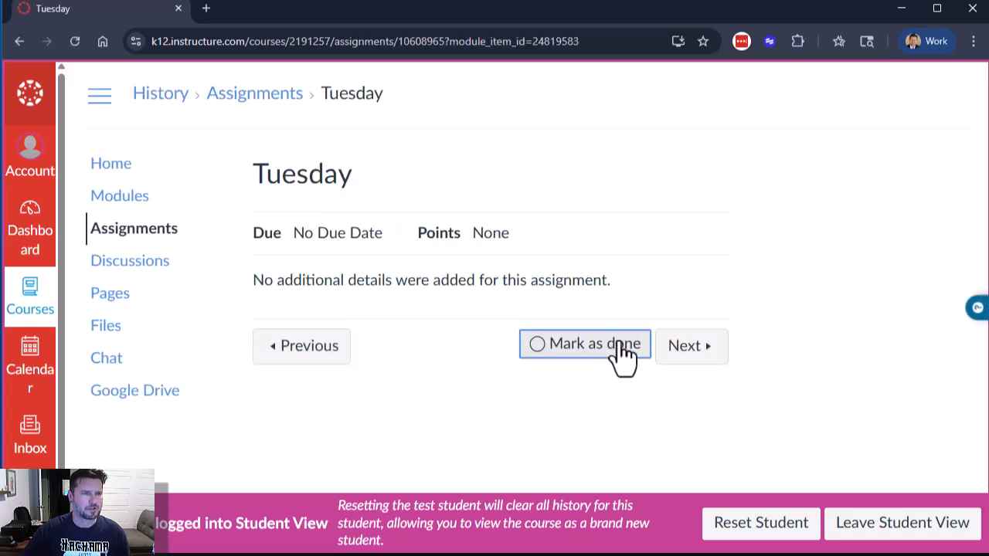
click(120, 196)
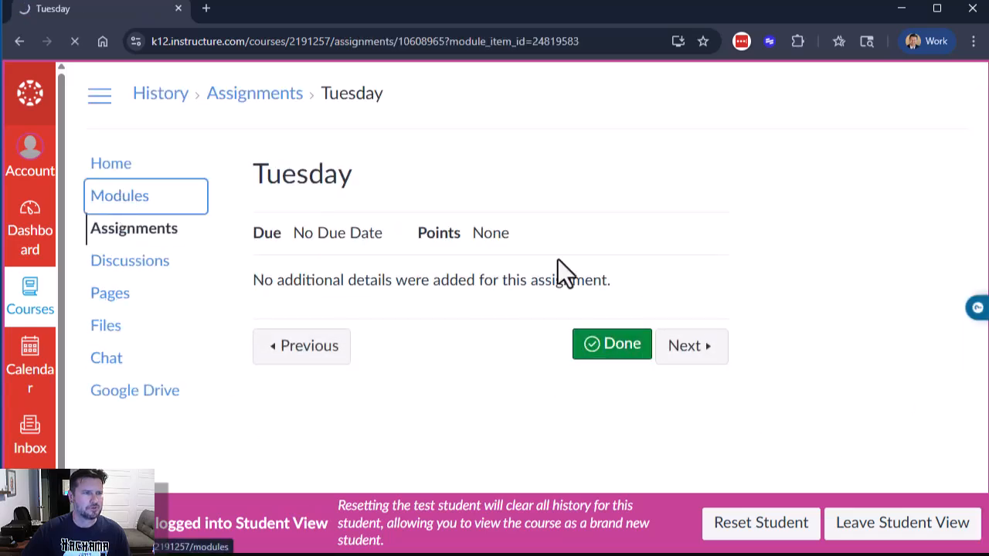
scroll(503, 294, down, 2)
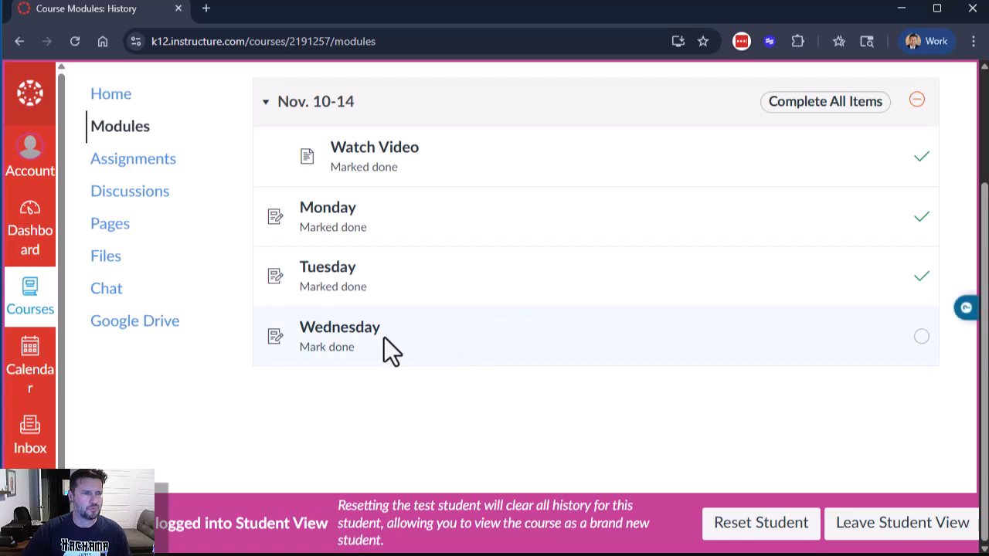
scroll(456, 357, up, 1)
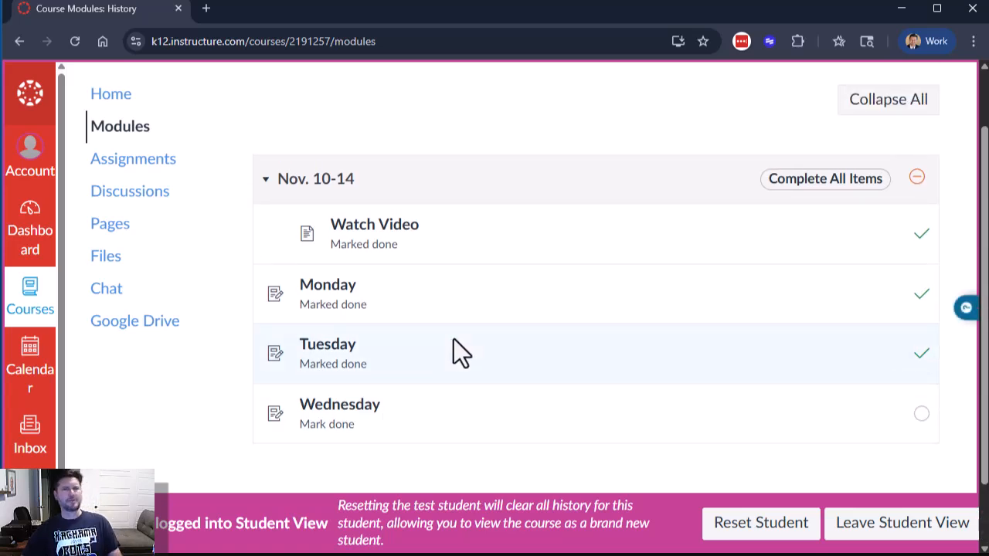